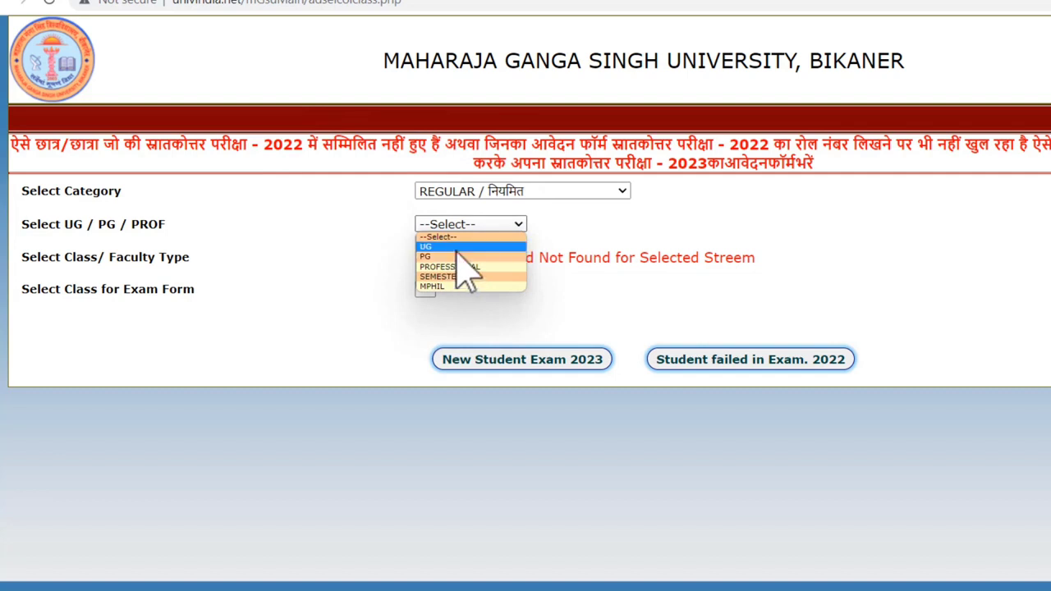
Choose UG, ARTS and 1- B.A. PART-I EXAMINATION.-2023 as the class, and start the New Student Exam 2023 form
{"action": "left_click", "coordinate": [455, 247]}
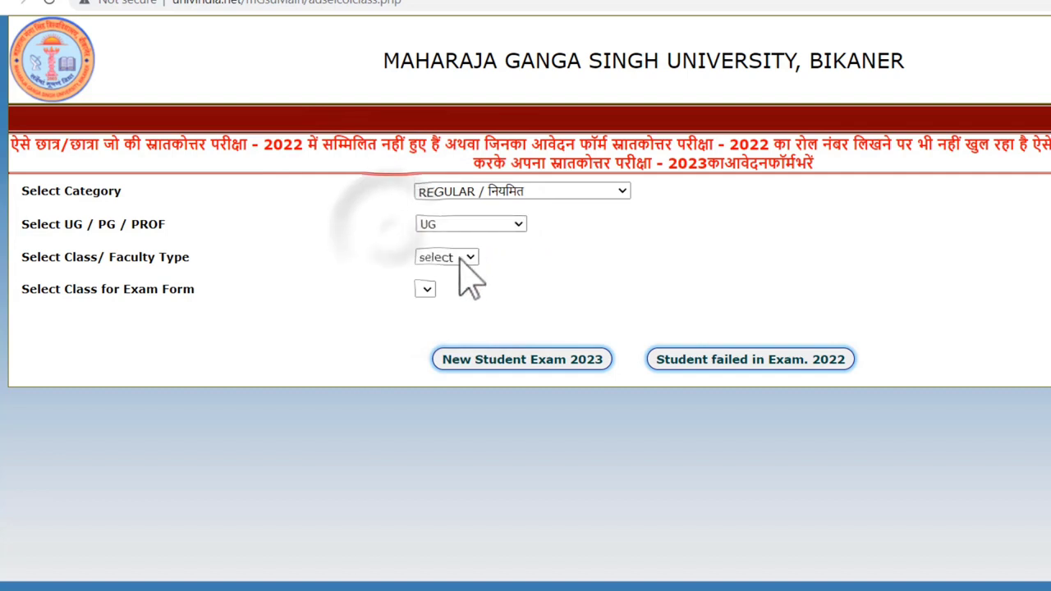
{"action": "left_click", "coordinate": [460, 259]}
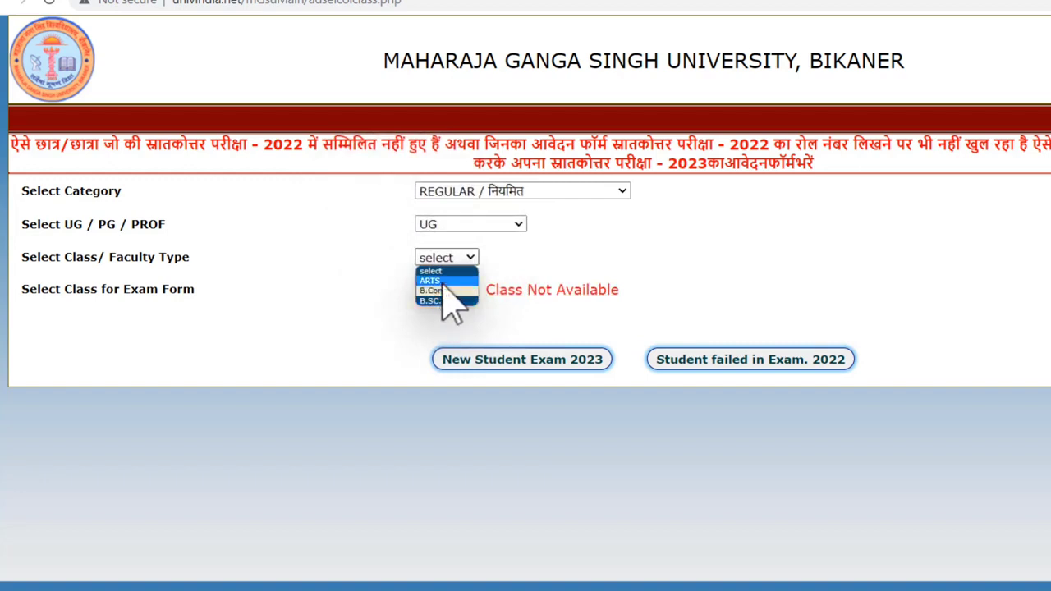
{"action": "left_click", "coordinate": [443, 282]}
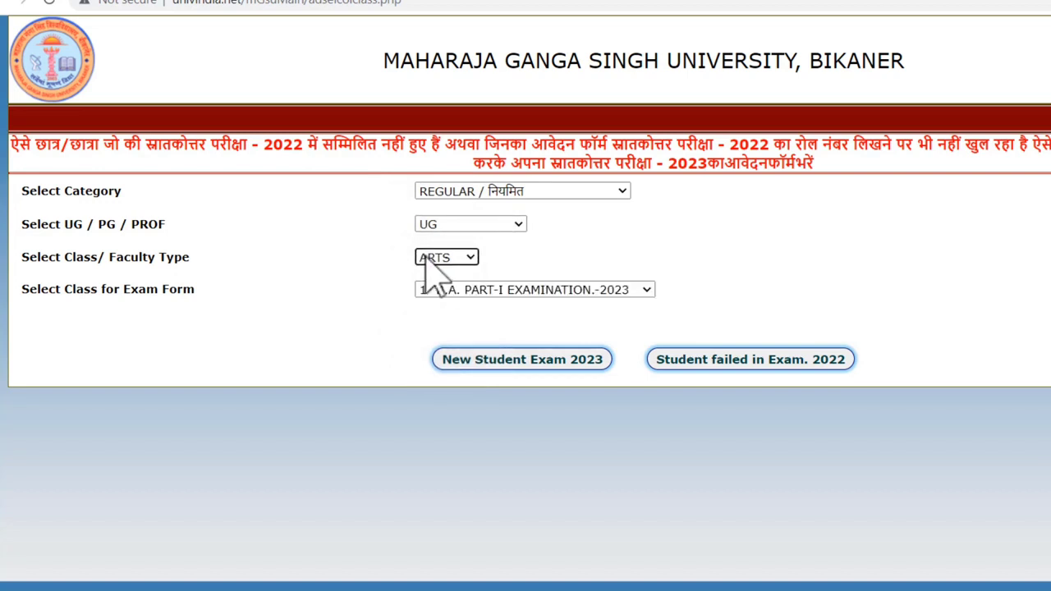
{"action": "left_click", "coordinate": [439, 291]}
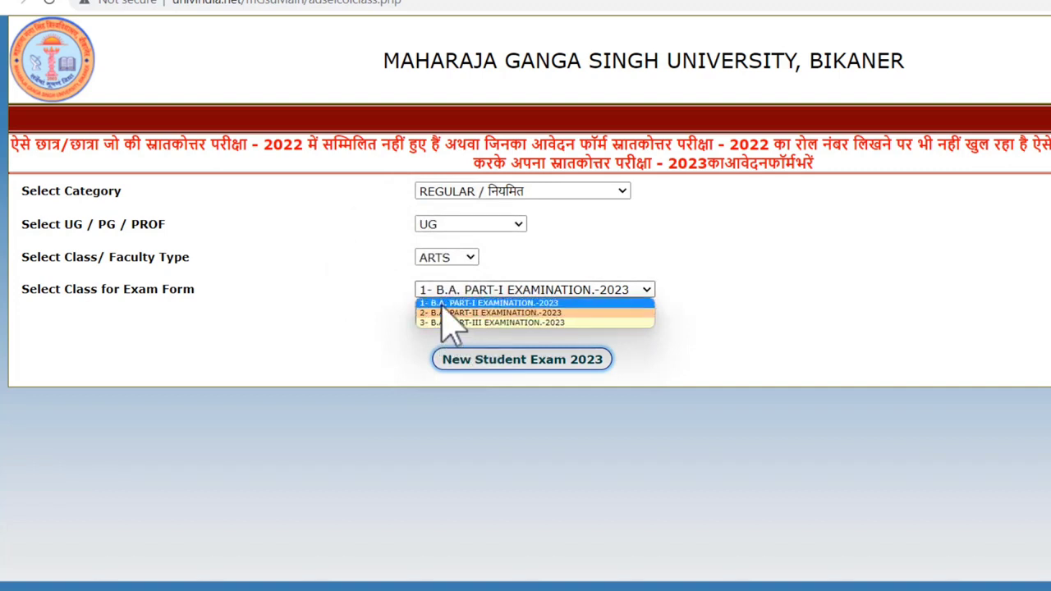
{"action": "left_click", "coordinate": [442, 303]}
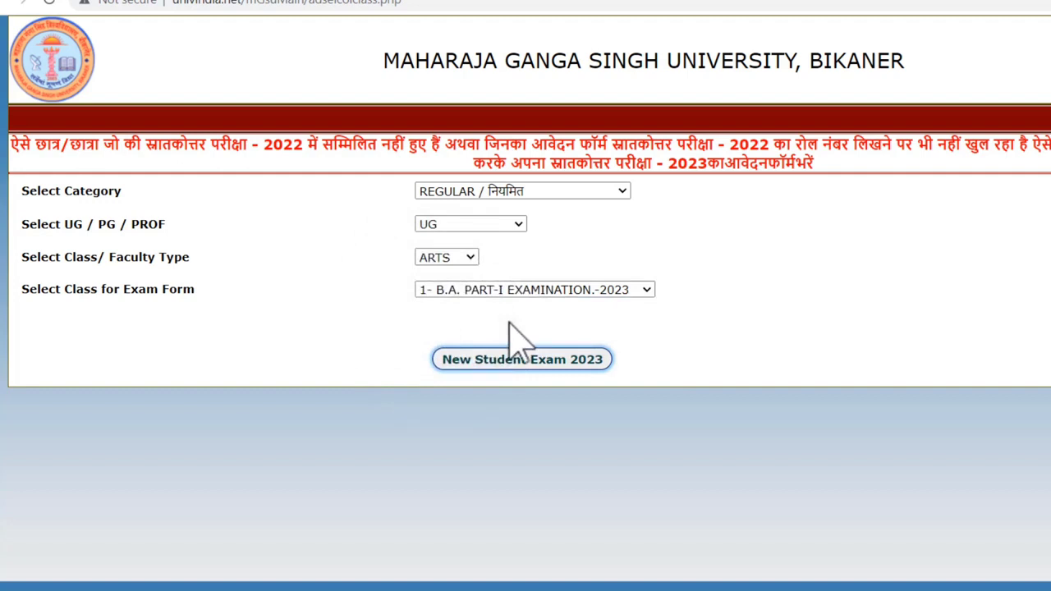
{"action": "left_click", "coordinate": [491, 361]}
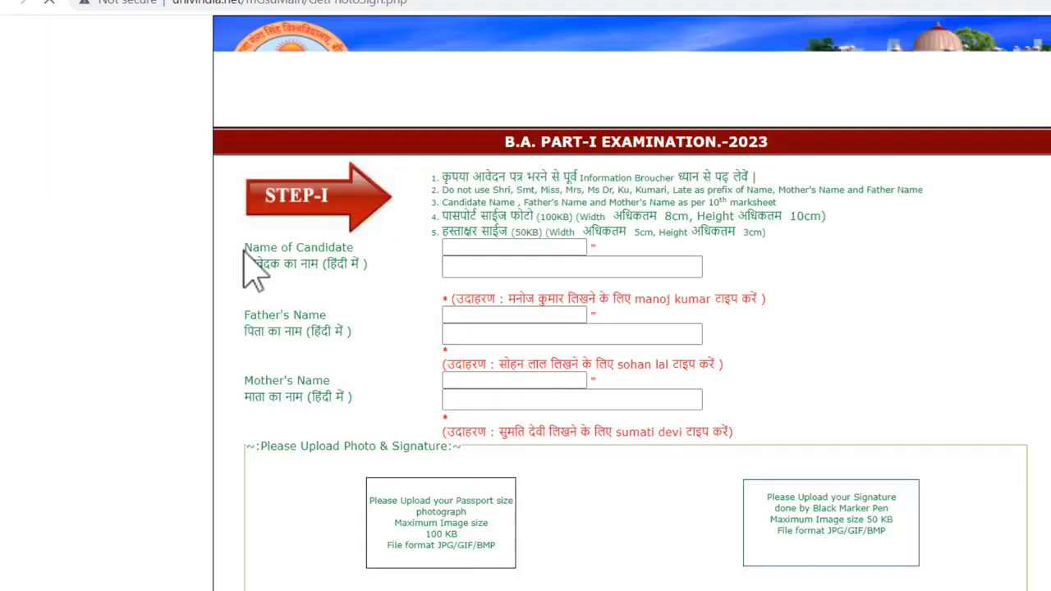
Examine the English and Hindi name fields for the candidate, father and mother in Step-I
{"action": "left_click_drag", "start_coordinate": [243, 247], "coordinate": [417, 253]}
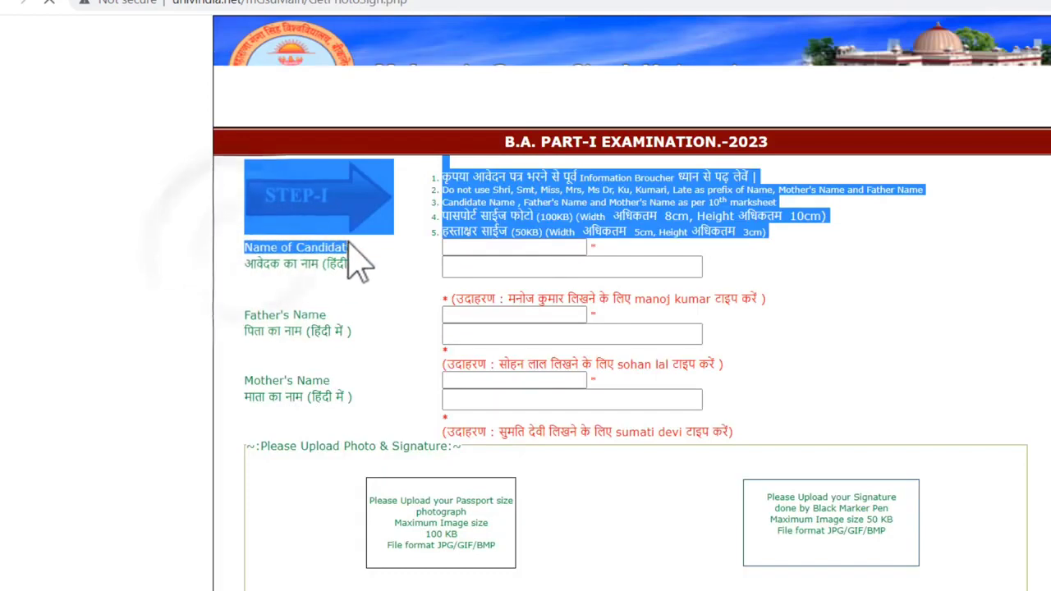
{"action": "left_click", "coordinate": [405, 263]}
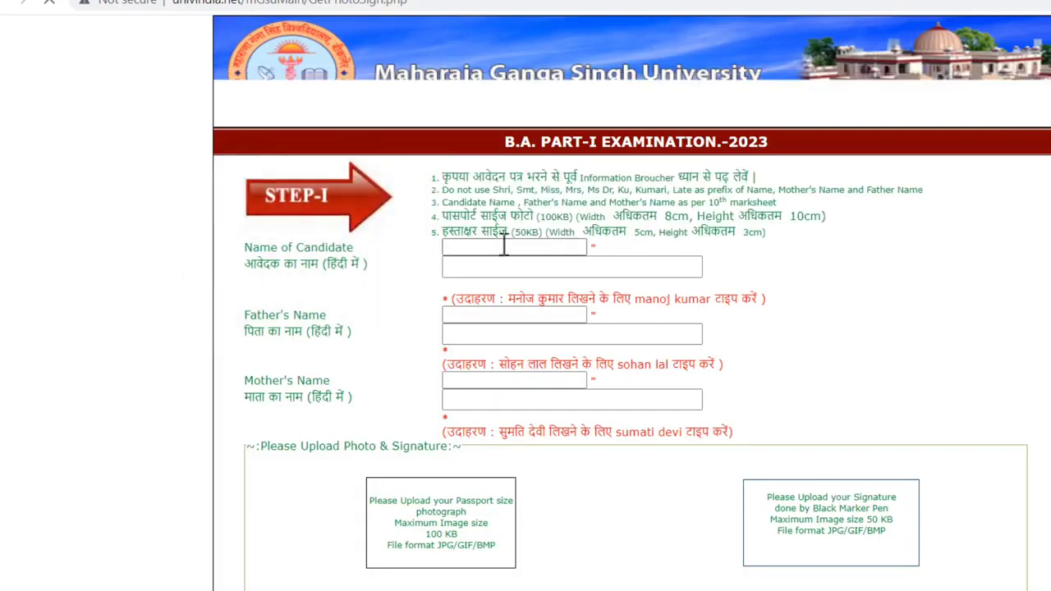
{"action": "double_click", "coordinate": [333, 264]}
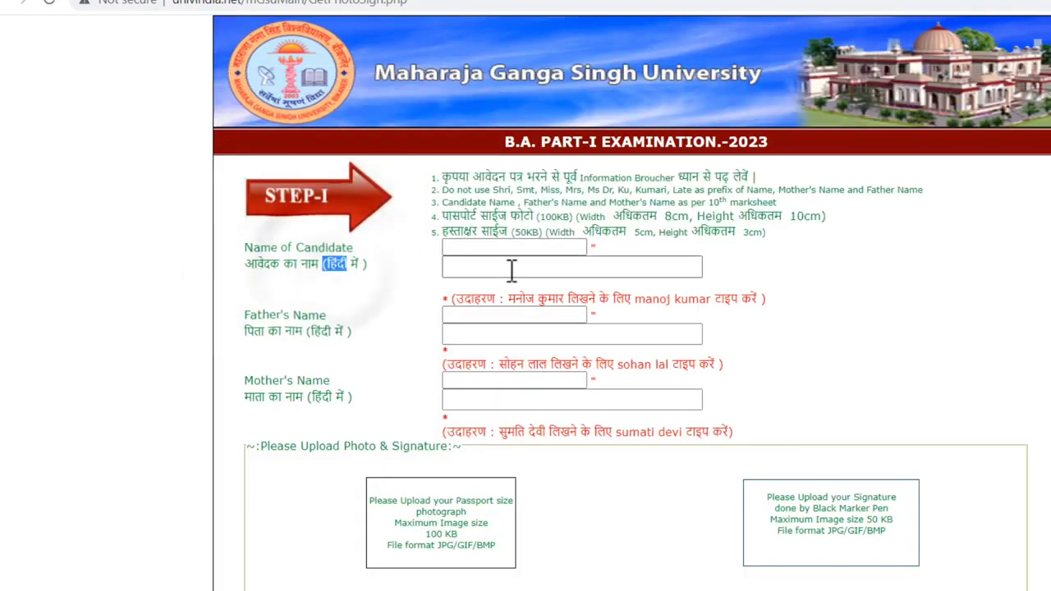
{"action": "double_click", "coordinate": [310, 314]}
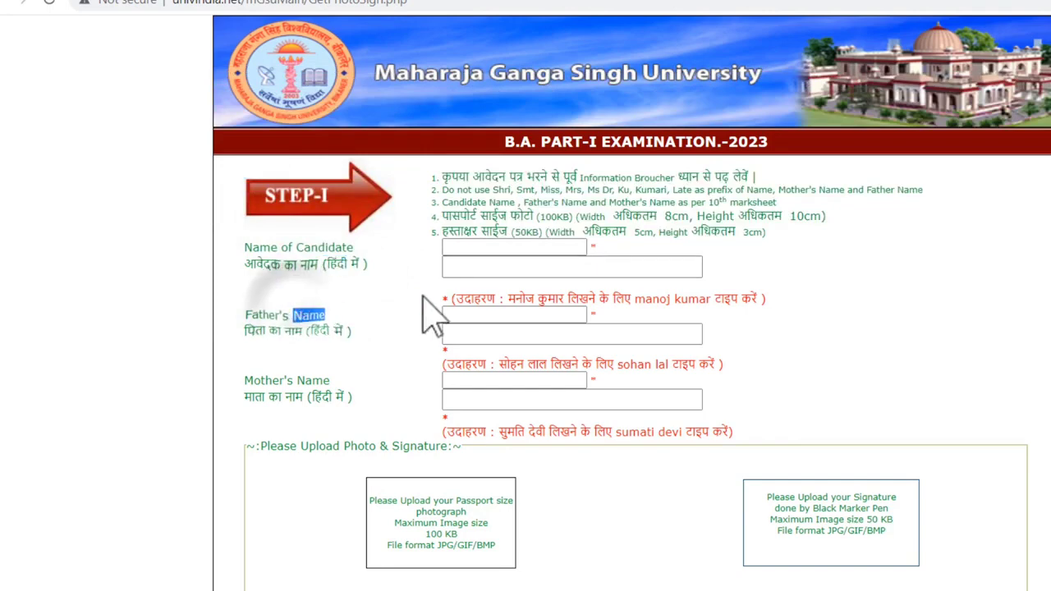
{"action": "left_click_drag", "start_coordinate": [302, 333], "coordinate": [357, 335]}
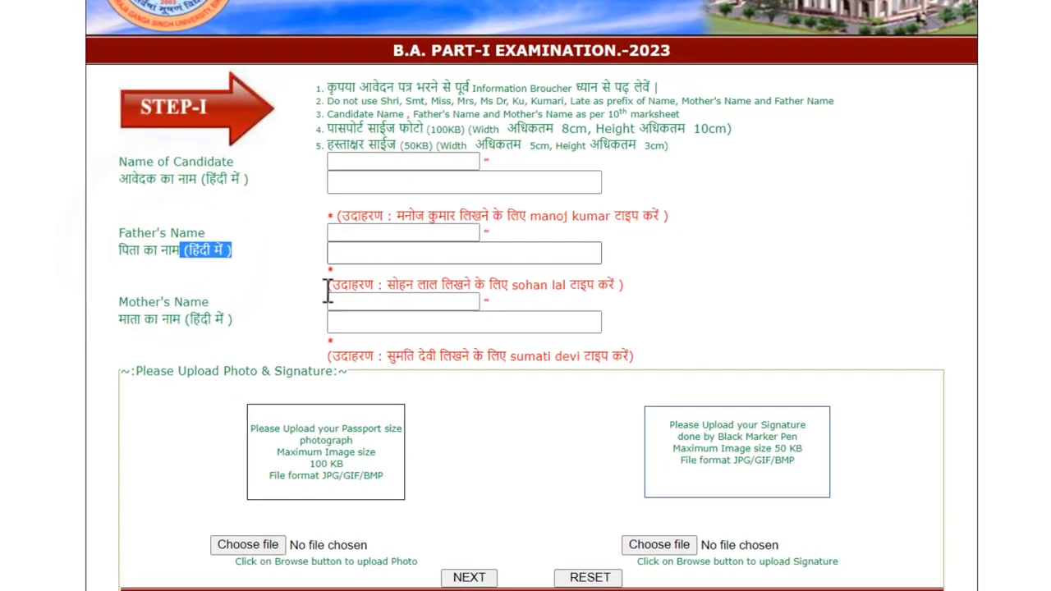
{"action": "left_click_drag", "start_coordinate": [183, 303], "coordinate": [253, 347]}
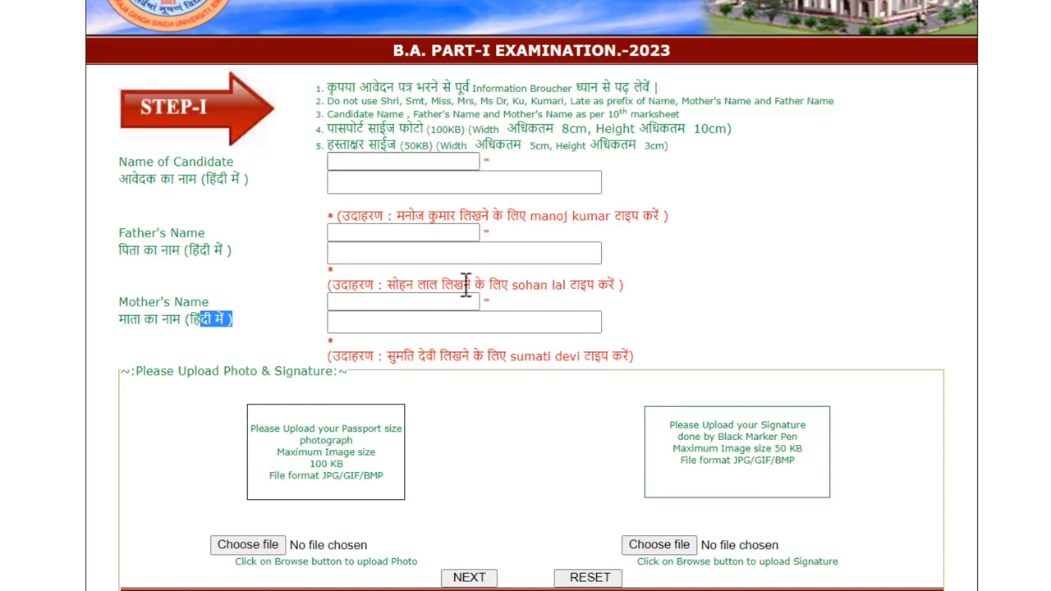
Check the file picker for the passport photograph, dismiss it, and submit the completed Step-I form
{"action": "left_click", "coordinate": [269, 545]}
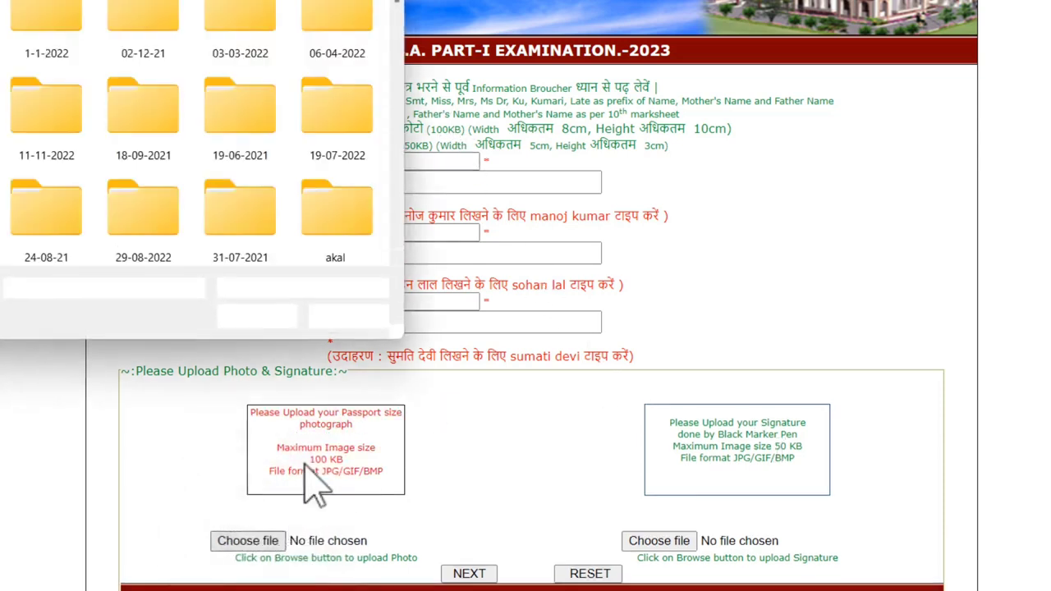
{"action": "left_click", "coordinate": [382, 0]}
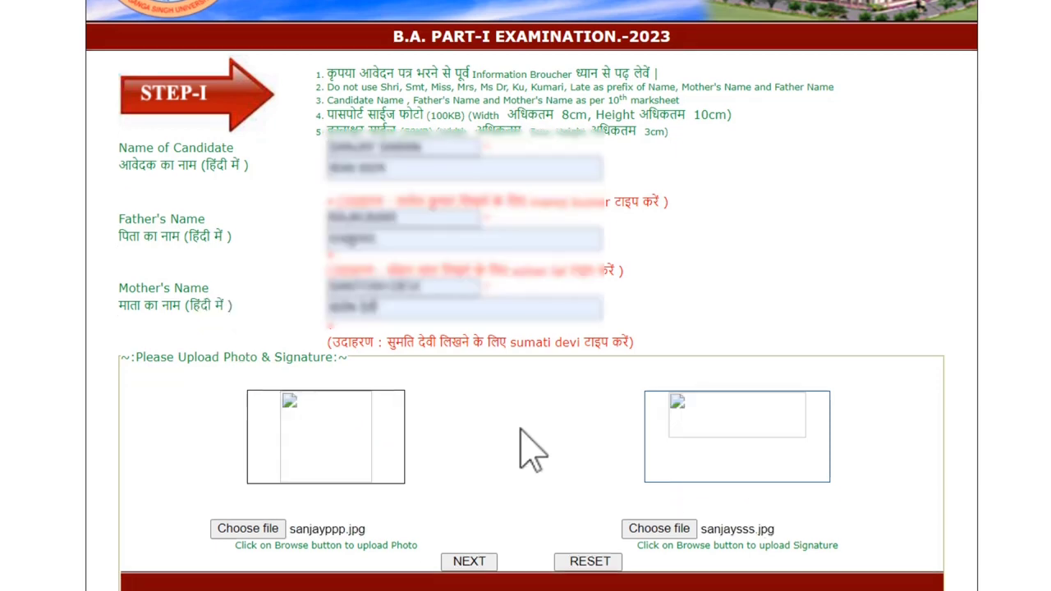
{"action": "left_click", "coordinate": [470, 561]}
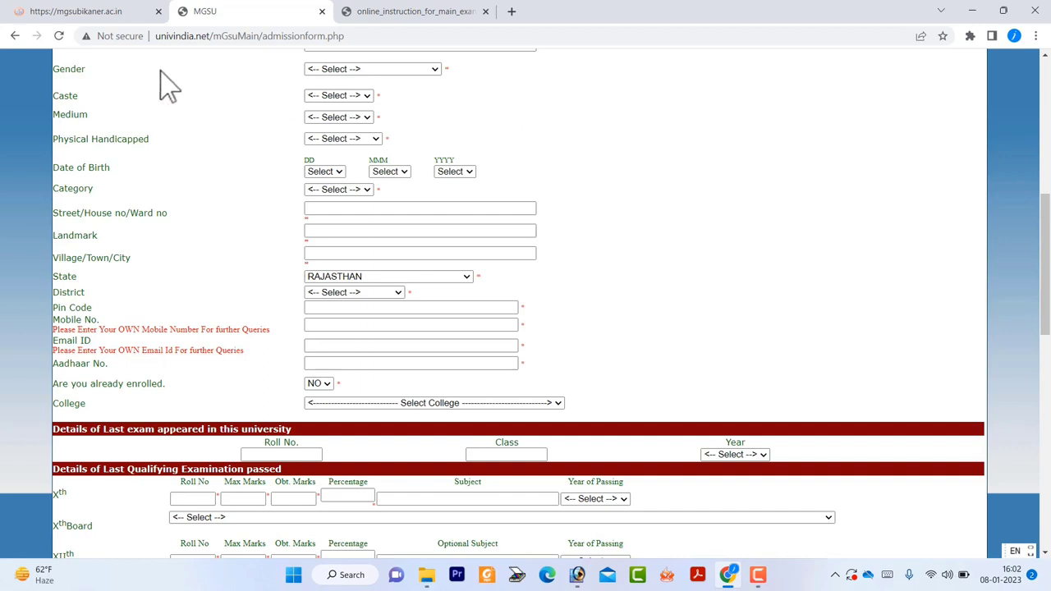
Set the candidate's gender to MALE and caste to OBC
{"action": "left_click", "coordinate": [325, 69]}
{"action": "left_click", "coordinate": [333, 92]}
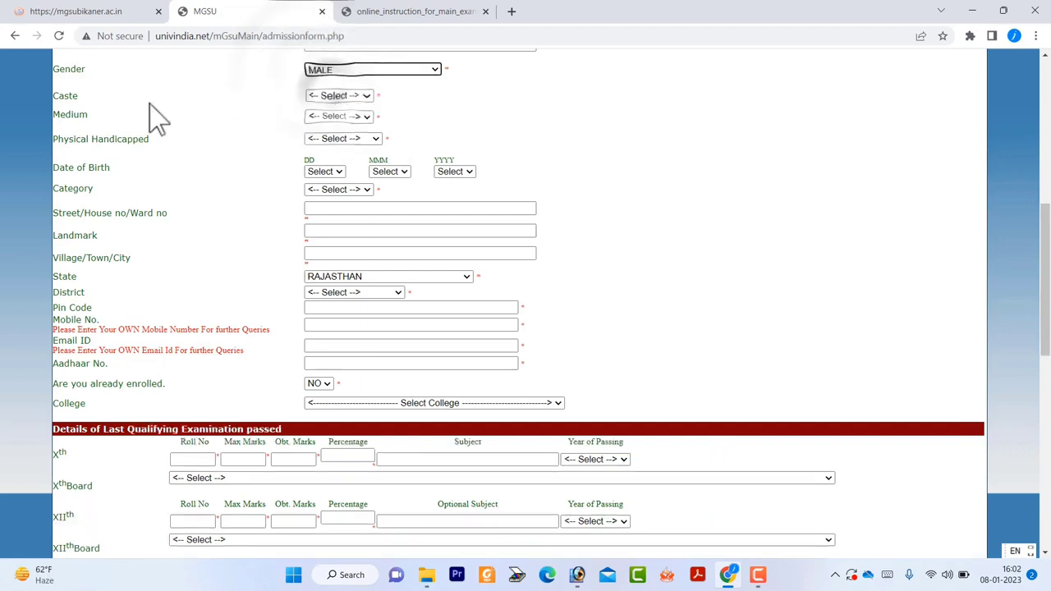
{"action": "left_click", "coordinate": [356, 96]}
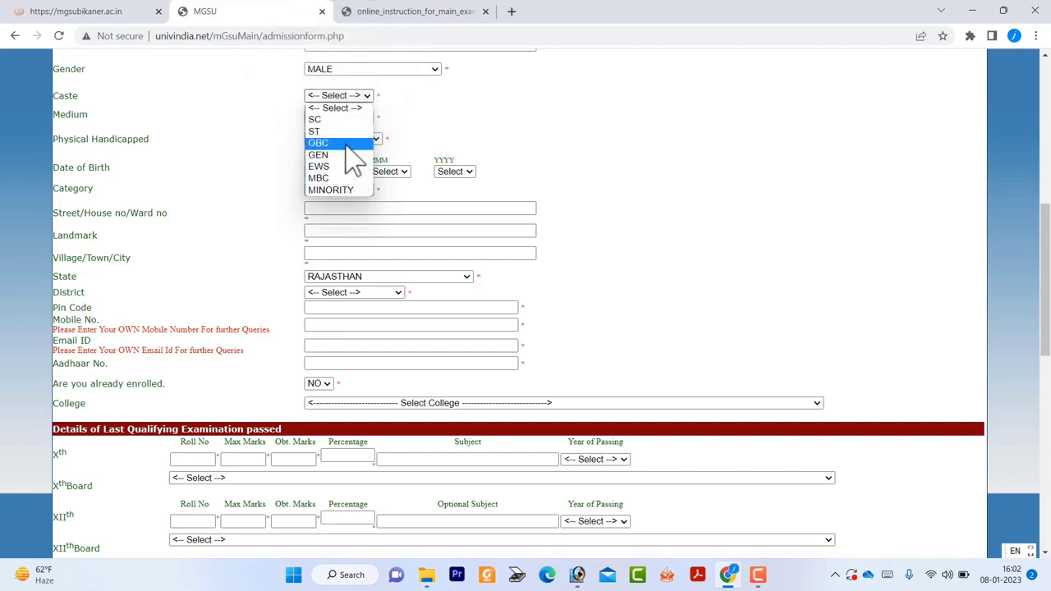
{"action": "left_click", "coordinate": [328, 143]}
Set the medium to HINDI and the physical handicapped status to NONE
{"action": "left_click", "coordinate": [349, 119]}
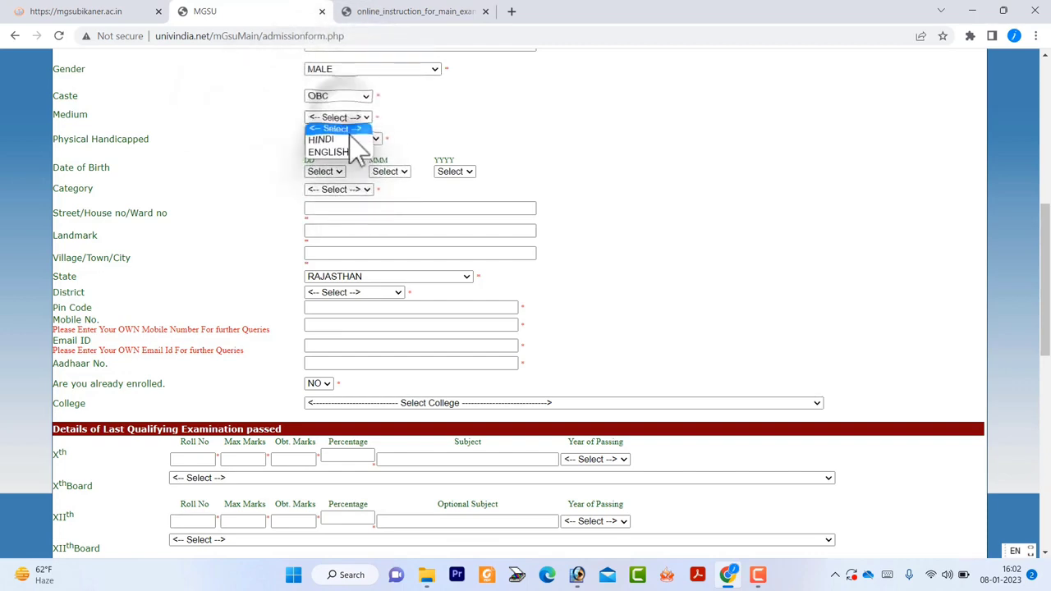
{"action": "left_click", "coordinate": [341, 141]}
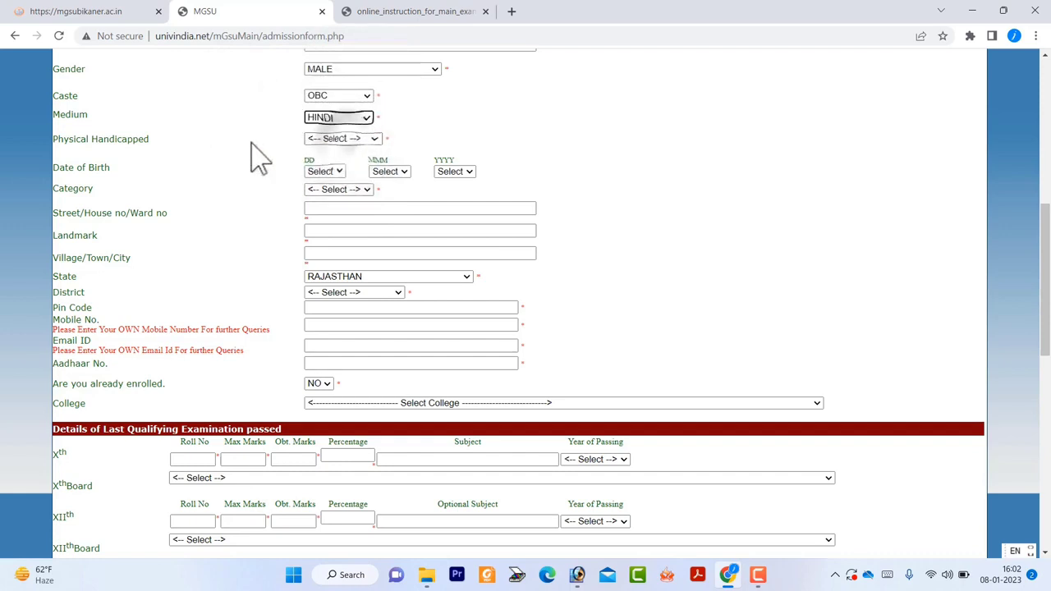
{"action": "left_click", "coordinate": [362, 139]}
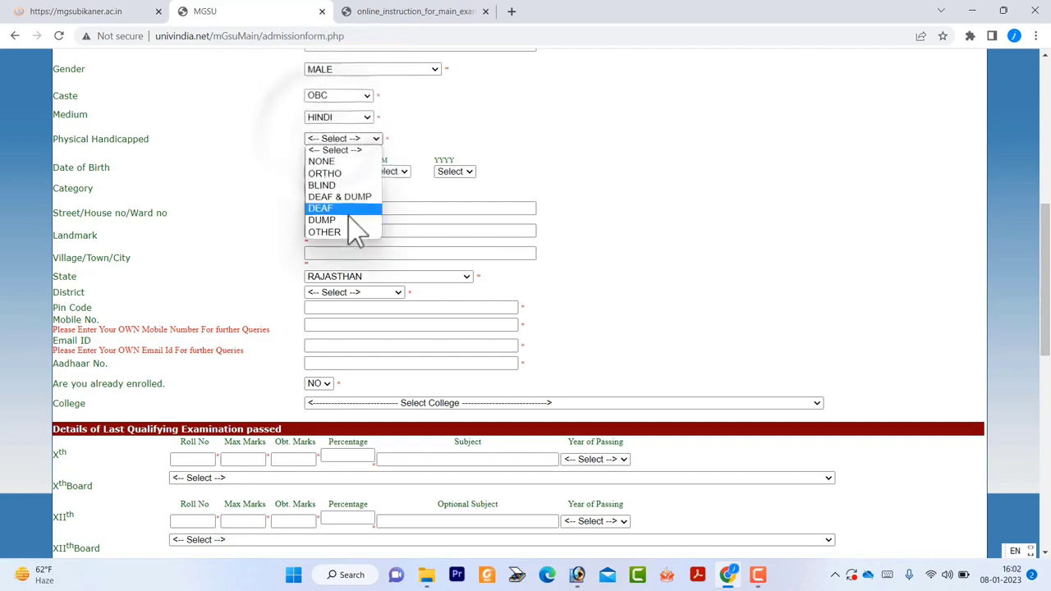
{"action": "left_click", "coordinate": [355, 162]}
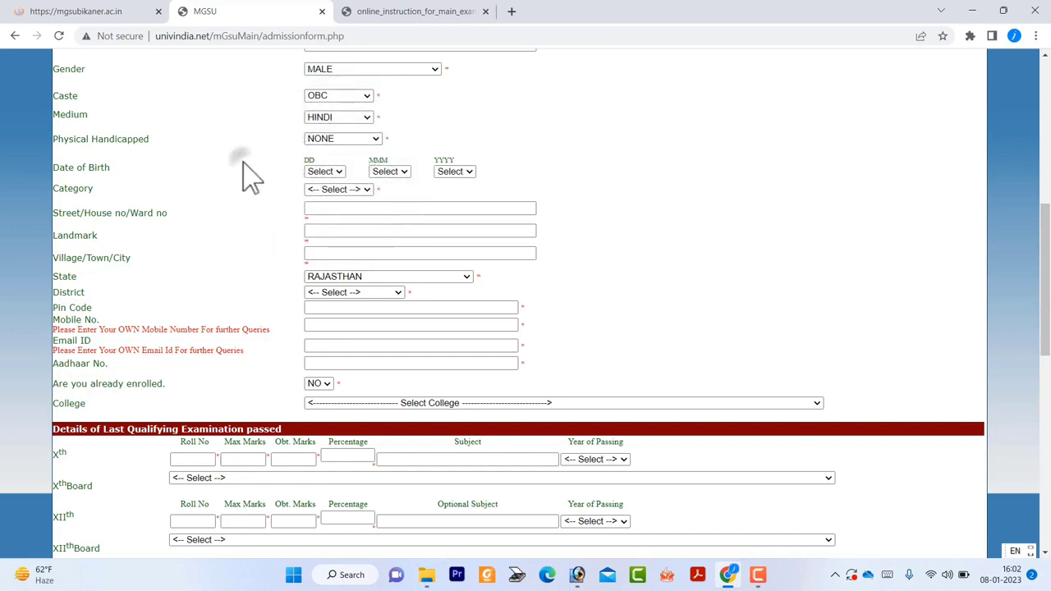
Check the day list of the date of birth and set the candidate's category to REGULAR
{"action": "left_click", "coordinate": [327, 173]}
{"action": "left_click", "coordinate": [327, 173]}
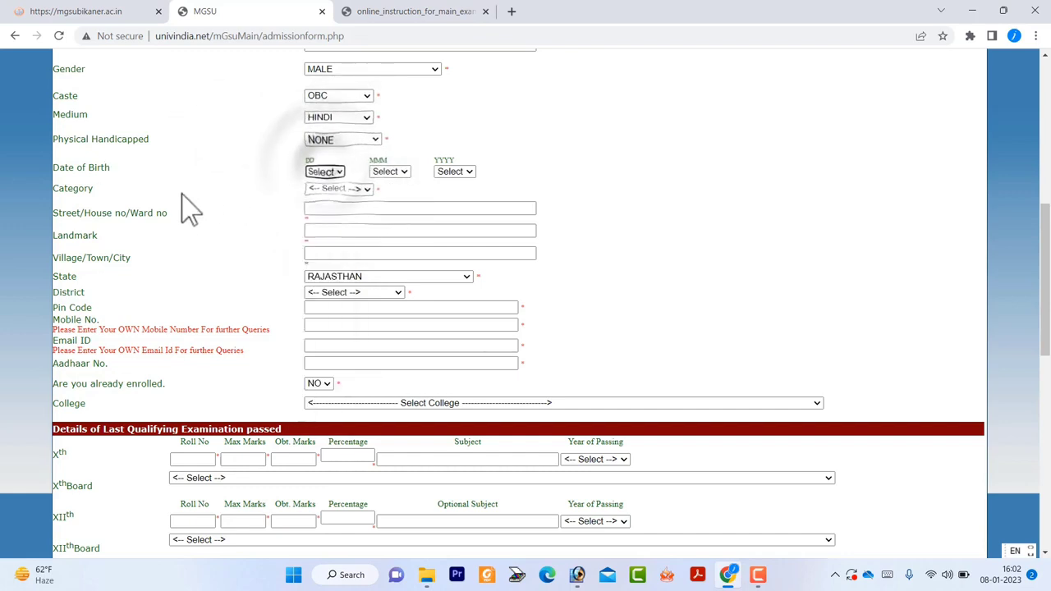
{"action": "left_click", "coordinate": [332, 190]}
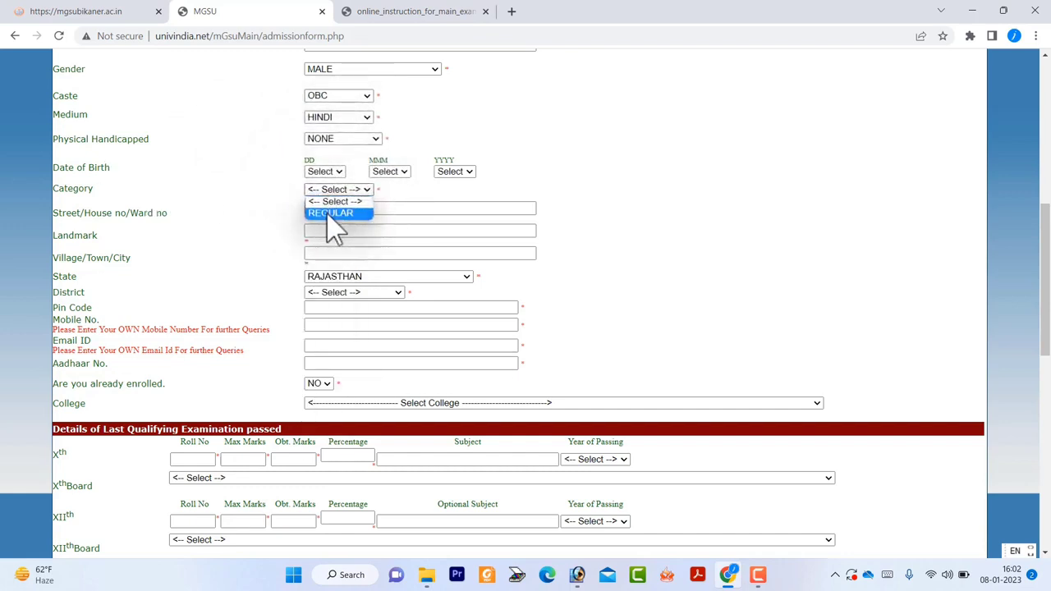
{"action": "left_click", "coordinate": [330, 214]}
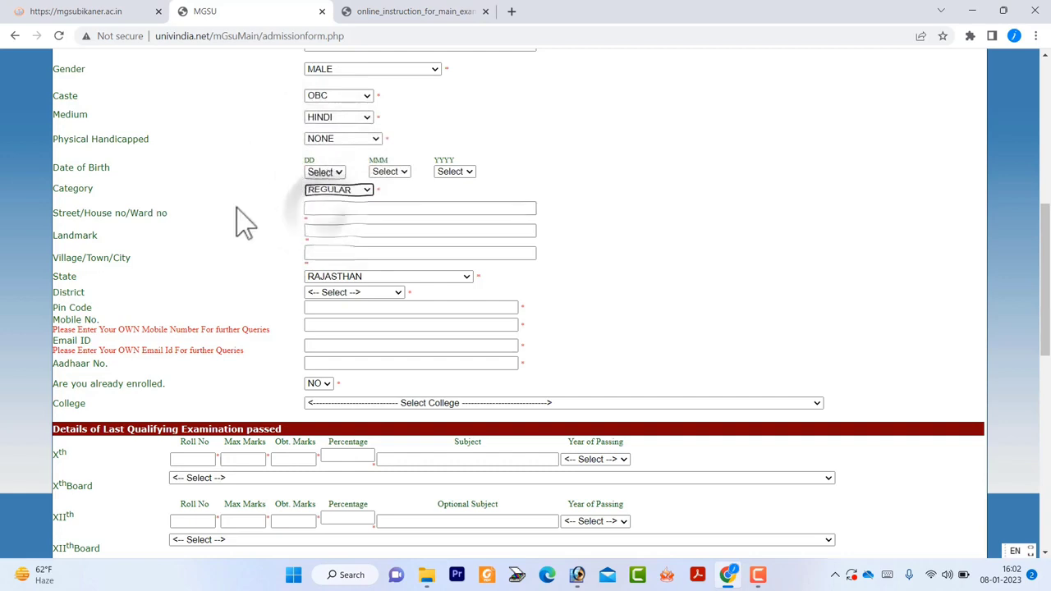
Fill in the street/house/ward number with a suggested entry and set the district to BIKANER
{"action": "left_click", "coordinate": [323, 207]}
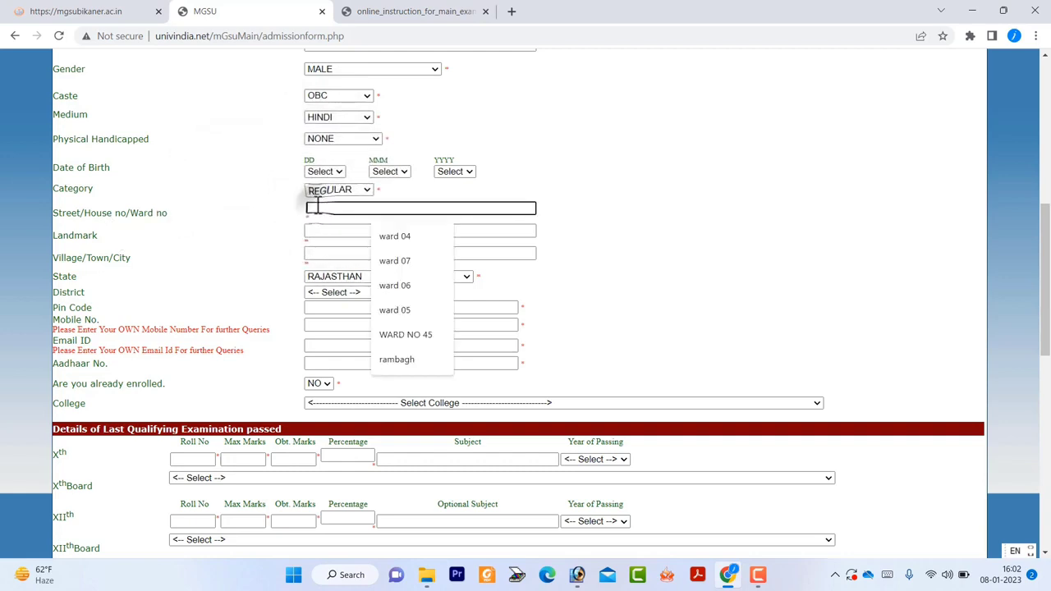
{"action": "left_click", "coordinate": [406, 286]}
{"action": "left_click", "coordinate": [211, 261]}
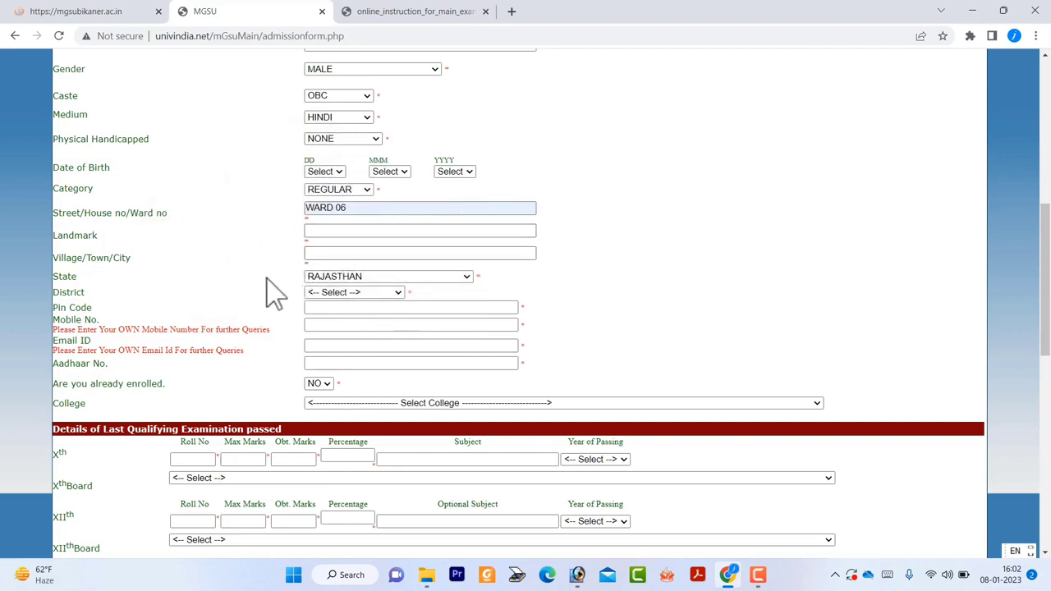
{"action": "left_click", "coordinate": [322, 295]}
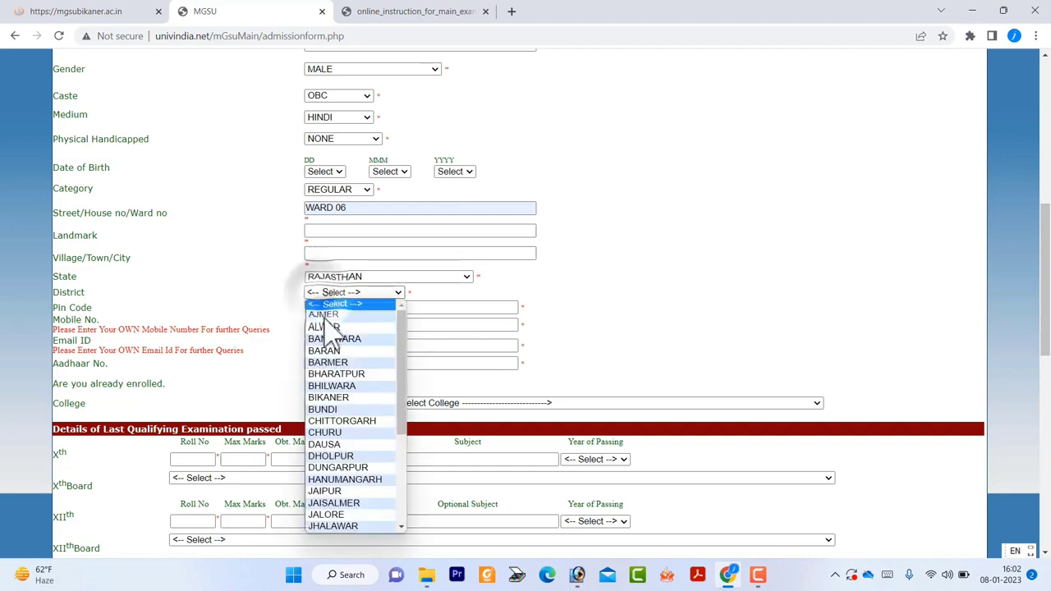
{"action": "left_click", "coordinate": [332, 397]}
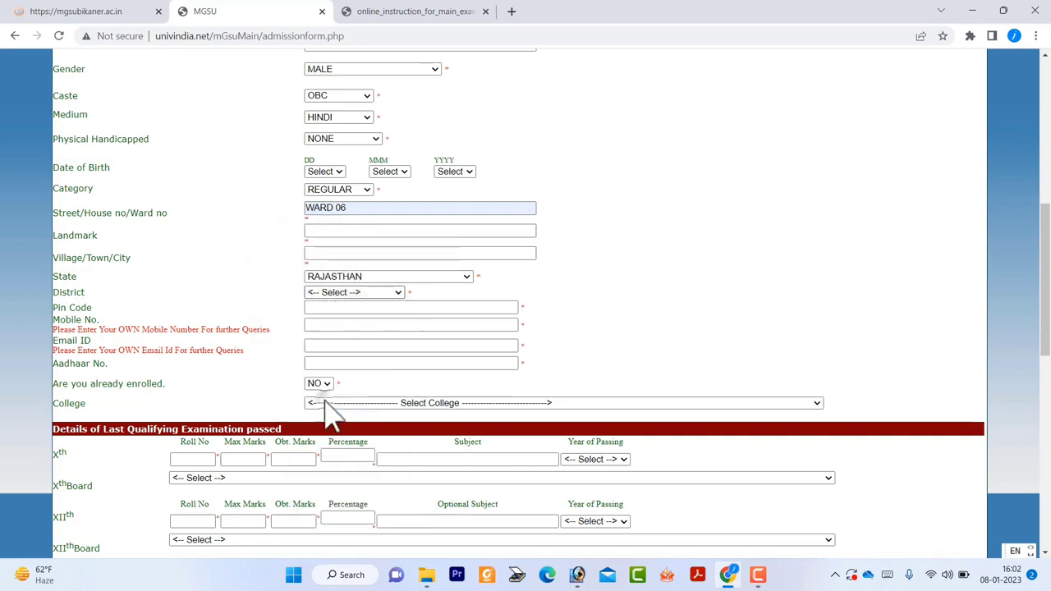
Examine the pin code, mobile number, email ID and Aadhaar number fields and their instructions
{"action": "left_click_drag", "start_coordinate": [74, 307], "coordinate": [86, 311]}
{"action": "left_click", "coordinate": [85, 315]}
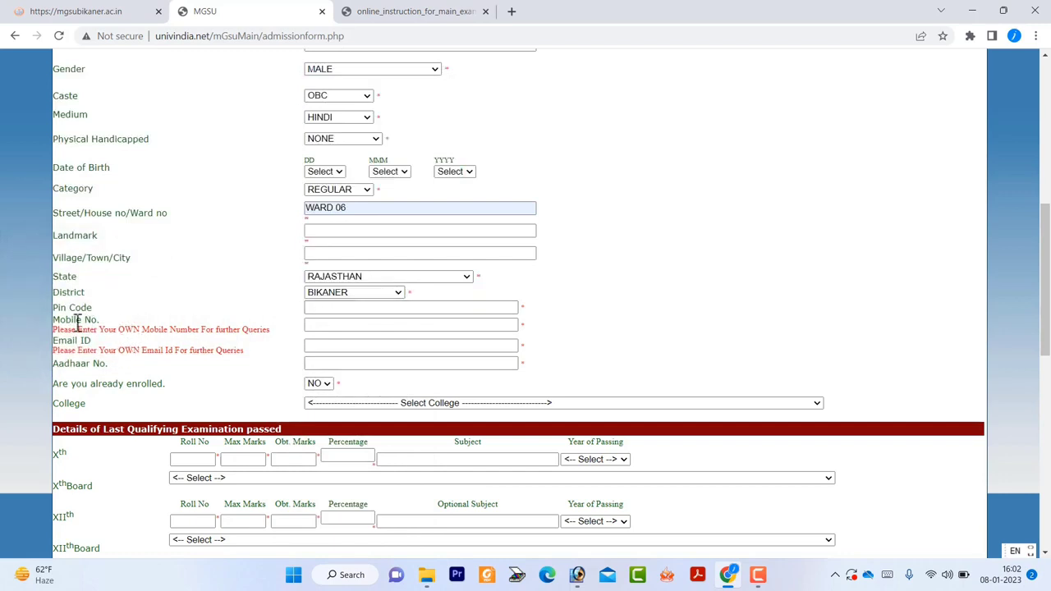
{"action": "left_click_drag", "start_coordinate": [76, 322], "coordinate": [313, 319]}
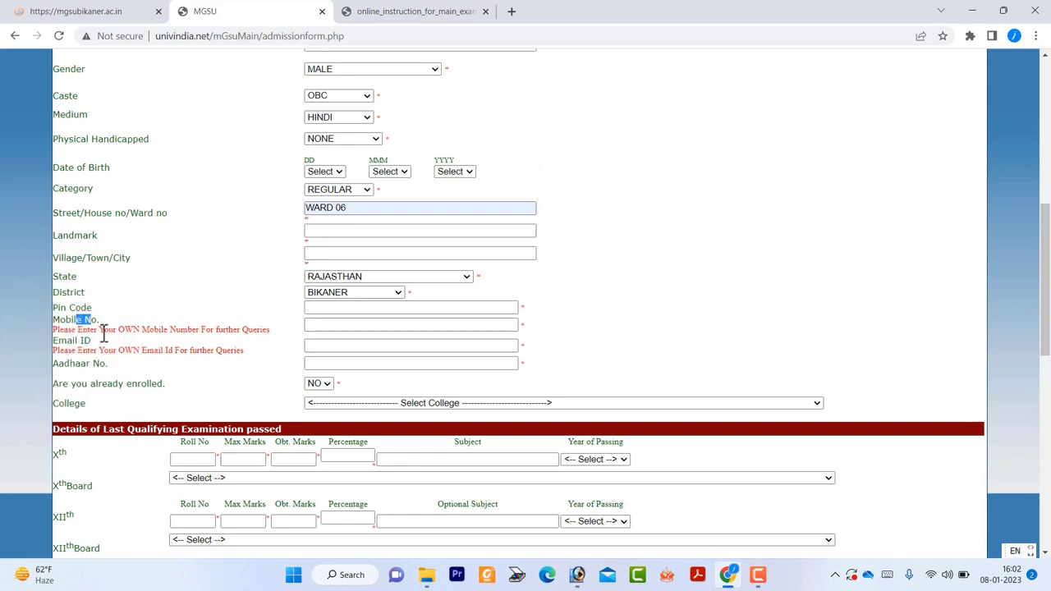
{"action": "left_click_drag", "start_coordinate": [99, 330], "coordinate": [211, 331]}
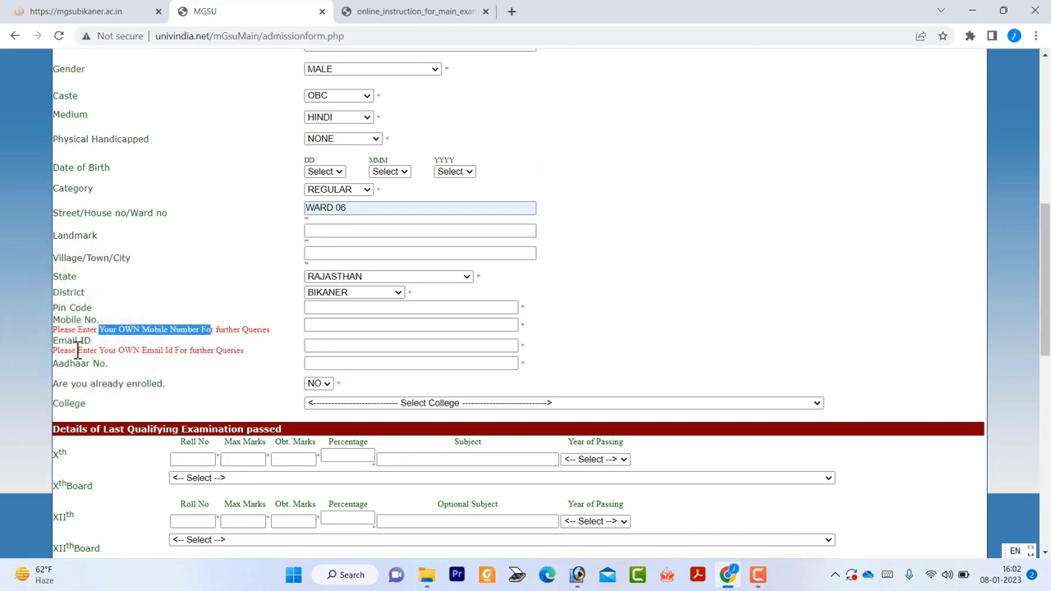
{"action": "left_click_drag", "start_coordinate": [95, 349], "coordinate": [316, 345]}
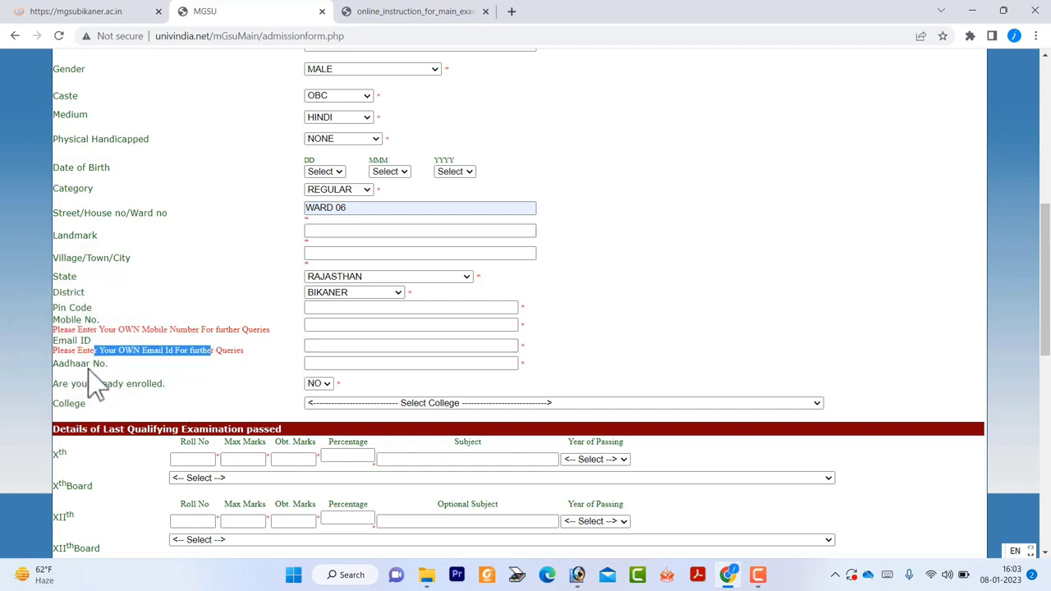
{"action": "left_click_drag", "start_coordinate": [80, 364], "coordinate": [320, 362]}
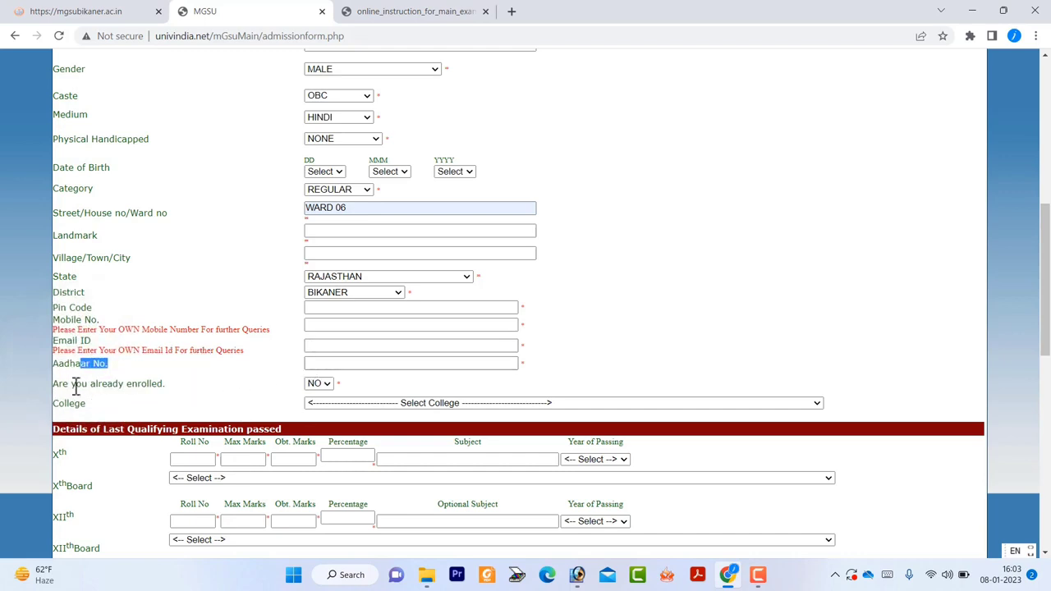
Examine the question about being already enrolled and its answer options
{"action": "left_click_drag", "start_coordinate": [56, 383], "coordinate": [166, 386]}
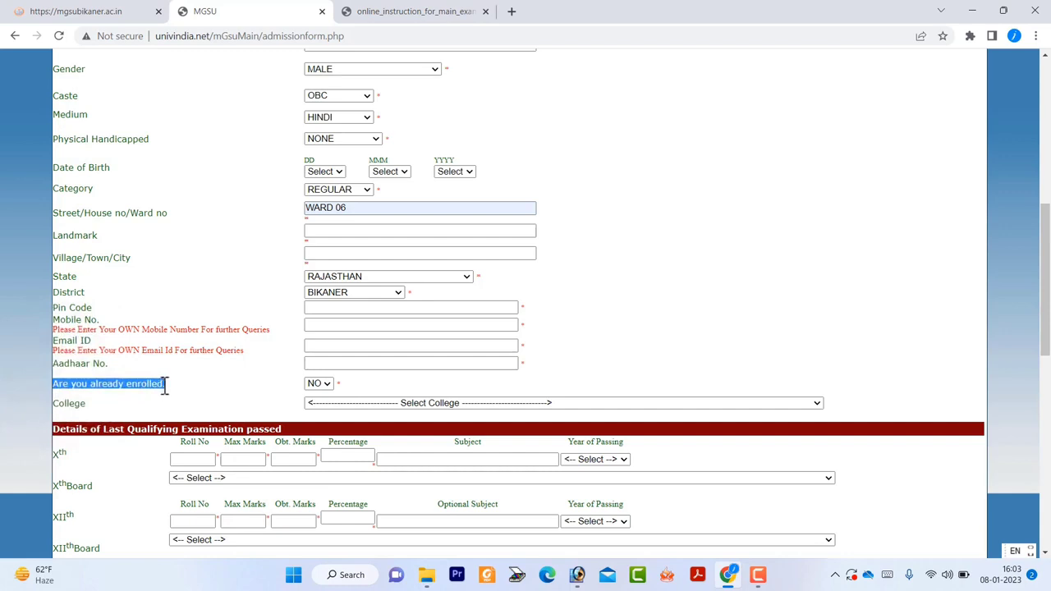
{"action": "triple_click", "coordinate": [139, 383]}
{"action": "left_click", "coordinate": [330, 389]}
{"action": "left_click", "coordinate": [322, 389]}
{"action": "left_click", "coordinate": [322, 389]}
{"action": "left_click", "coordinate": [322, 397]}
{"action": "left_click", "coordinate": [294, 399]}
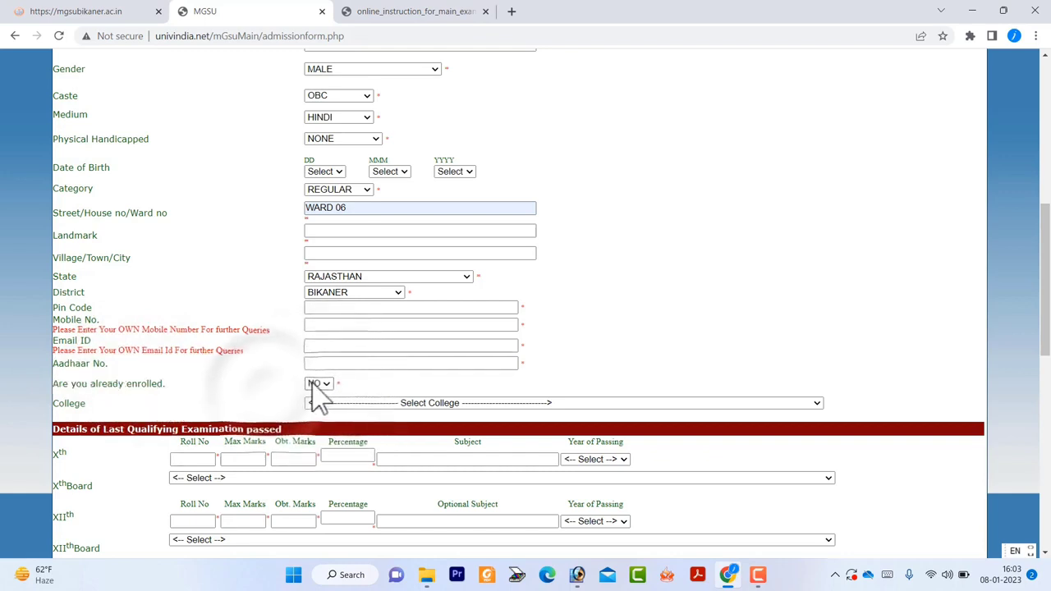
Answer NO to being already enrolled and select 1075 - M D COLLEGE as the college
{"action": "left_click", "coordinate": [315, 383]}
{"action": "left_click", "coordinate": [316, 384]}
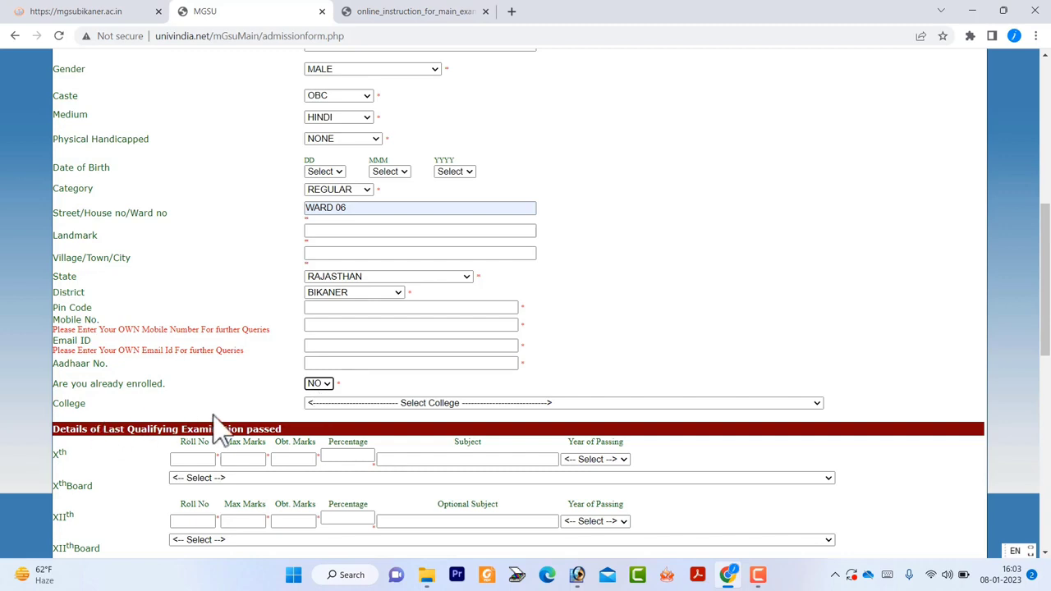
{"action": "left_click", "coordinate": [397, 404]}
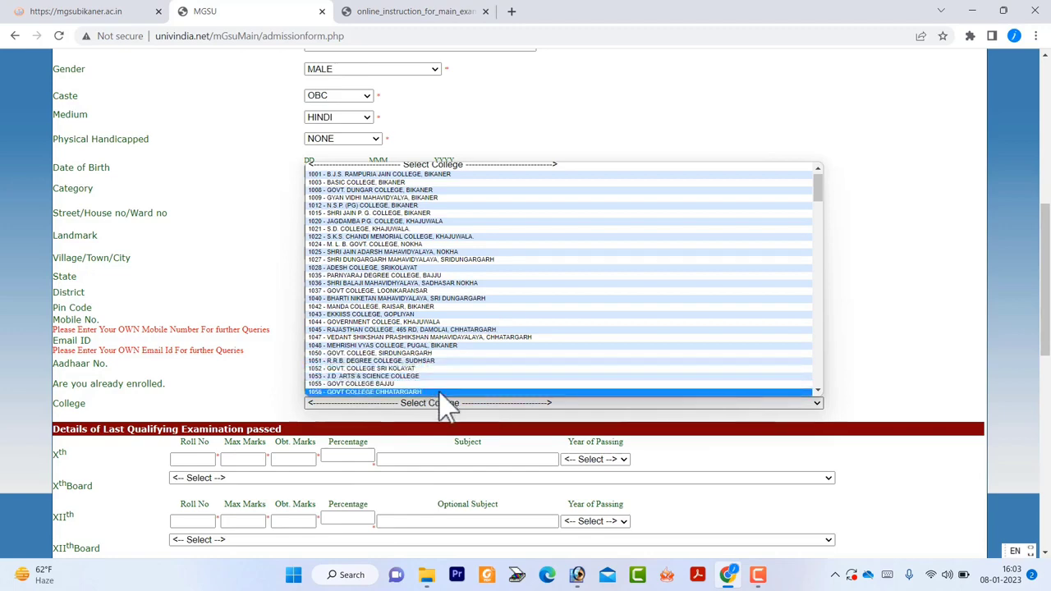
{"action": "key", "text": "Down"}
{"action": "key", "text": "Down"}
{"action": "key", "text": "Down"}
{"action": "key", "text": "Down"}
{"action": "key", "text": "Down"}
{"action": "key", "text": "Down"}
{"action": "key", "text": "Down"}
{"action": "key", "text": "Down"}
{"action": "key", "text": "Up"}
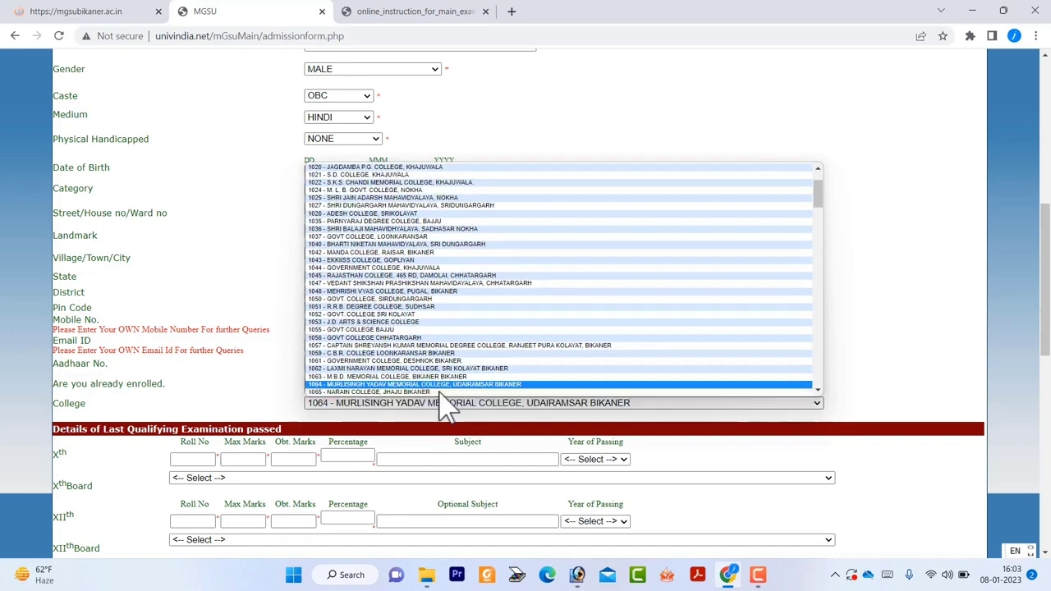
{"action": "key", "text": "Down"}
{"action": "key", "text": "Down"}
{"action": "key", "text": "Down"}
{"action": "key", "text": "Down"}
{"action": "key", "text": "Down"}
{"action": "key", "text": "Down"}
{"action": "key", "text": "Down"}
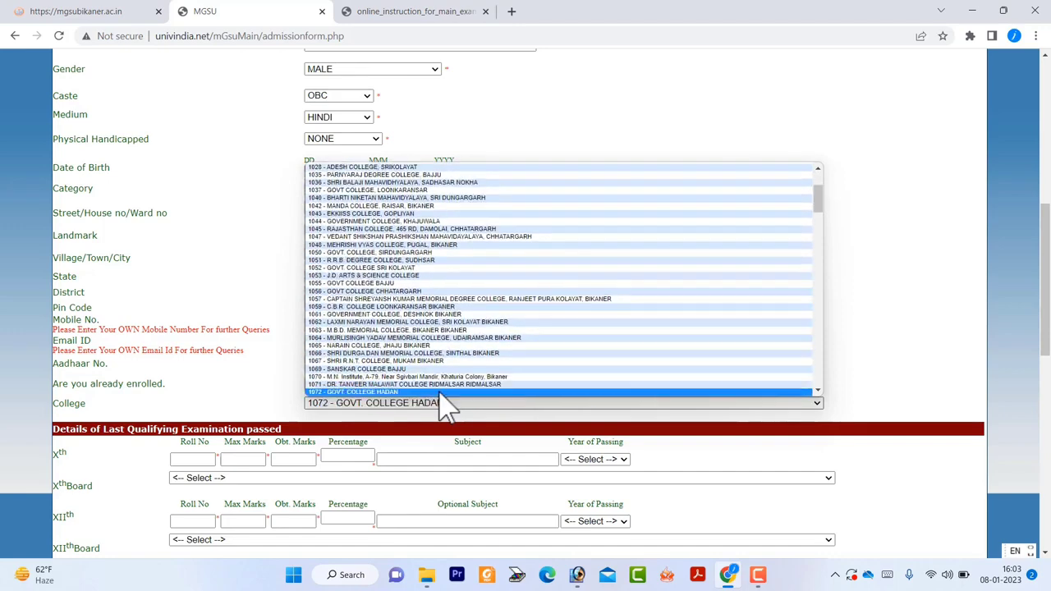
{"action": "key", "text": "Down"}
{"action": "key", "text": "Down"}
{"action": "key", "text": "Up"}
{"action": "key", "text": "Return"}
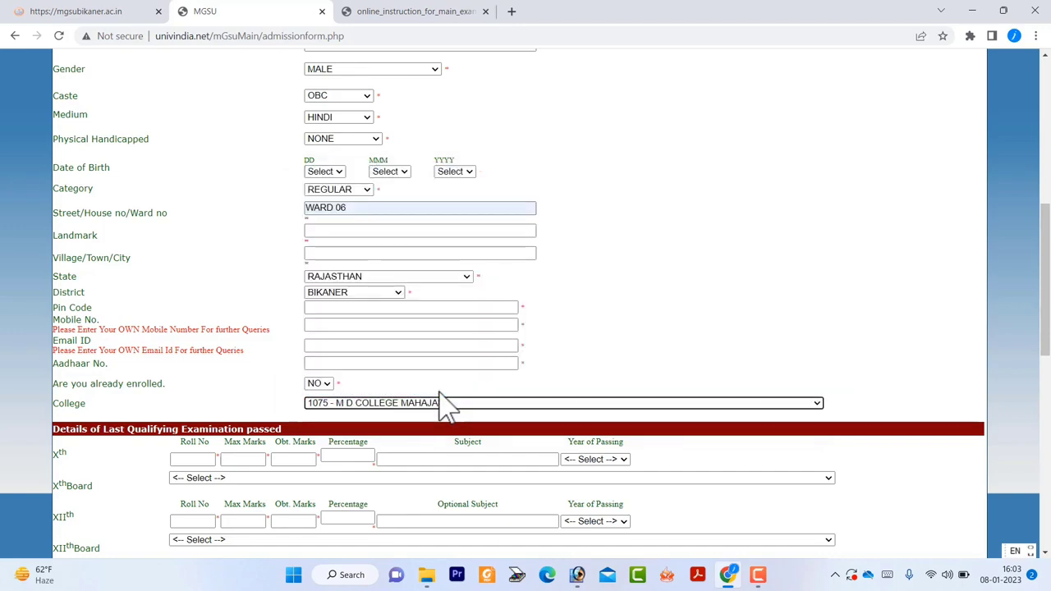
{"action": "left_click", "coordinate": [432, 428]}
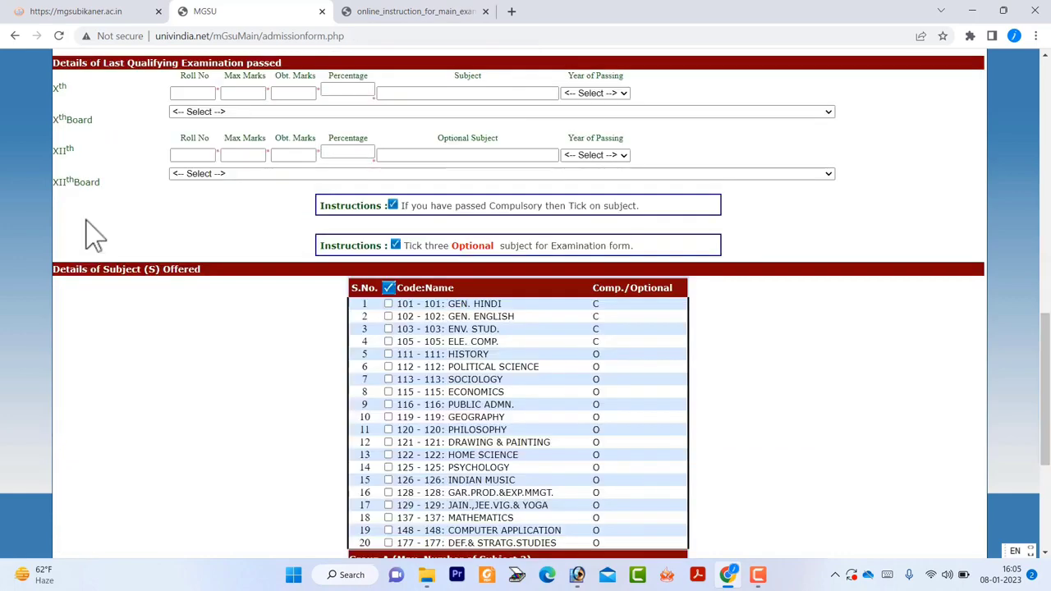
Enter 600 maximum marks and 279 obtained marks for the Xth examination, letting the percentage calculate
{"action": "double_click", "coordinate": [56, 88]}
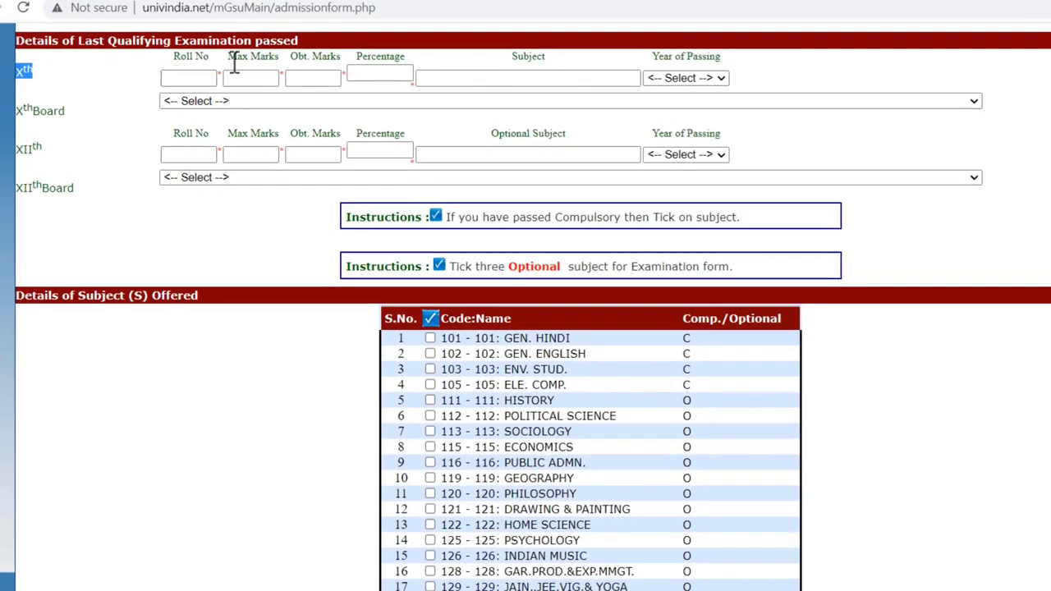
{"action": "left_click_drag", "start_coordinate": [229, 59], "coordinate": [280, 75]}
{"action": "left_click", "coordinate": [262, 76]}
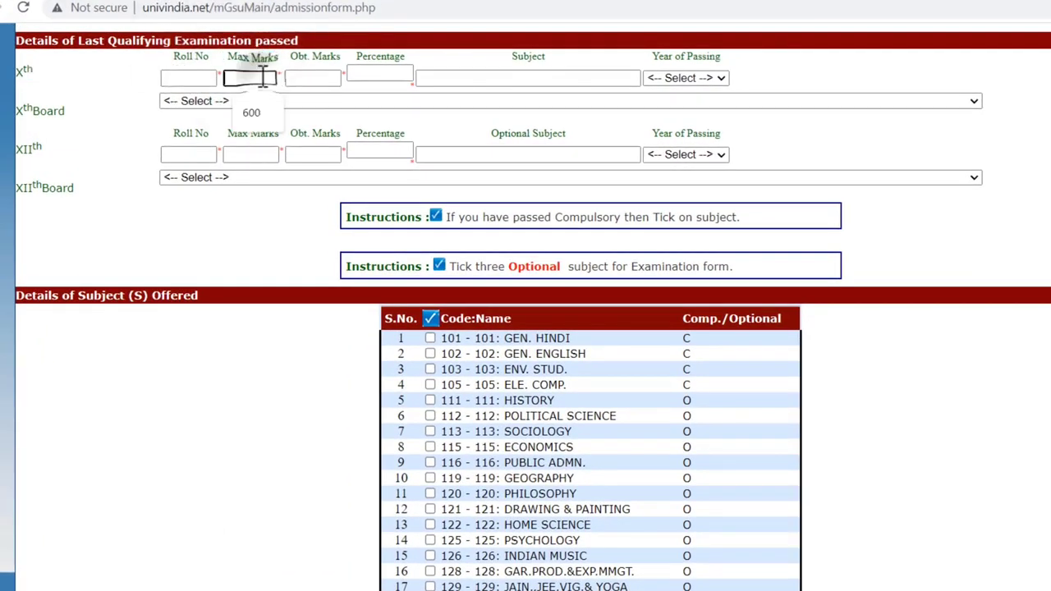
{"action": "left_click", "coordinate": [250, 110]}
{"action": "left_click", "coordinate": [319, 78]}
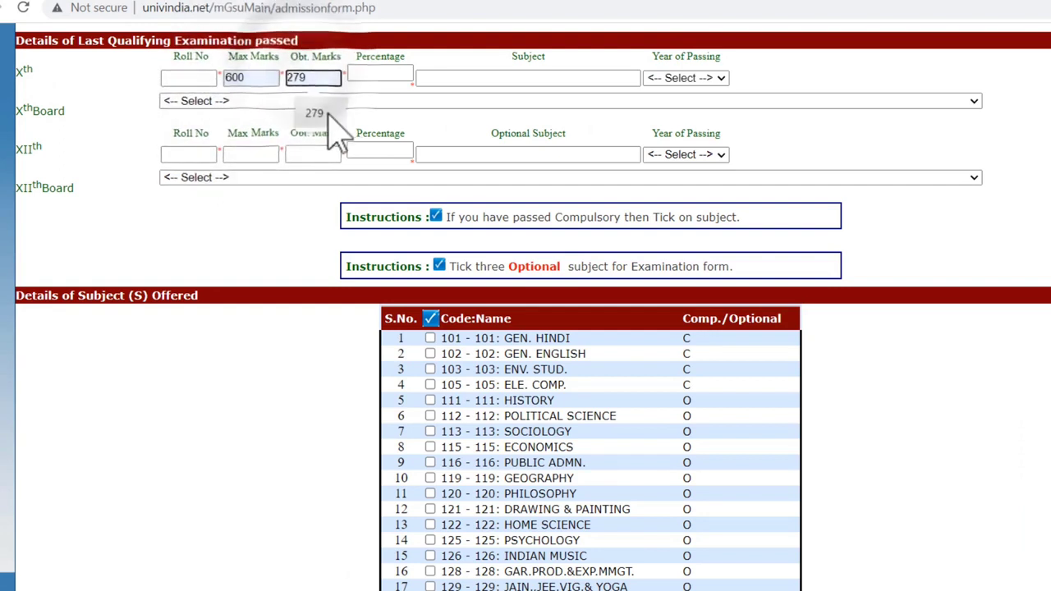
{"action": "left_click", "coordinate": [322, 111]}
{"action": "left_click", "coordinate": [369, 74]}
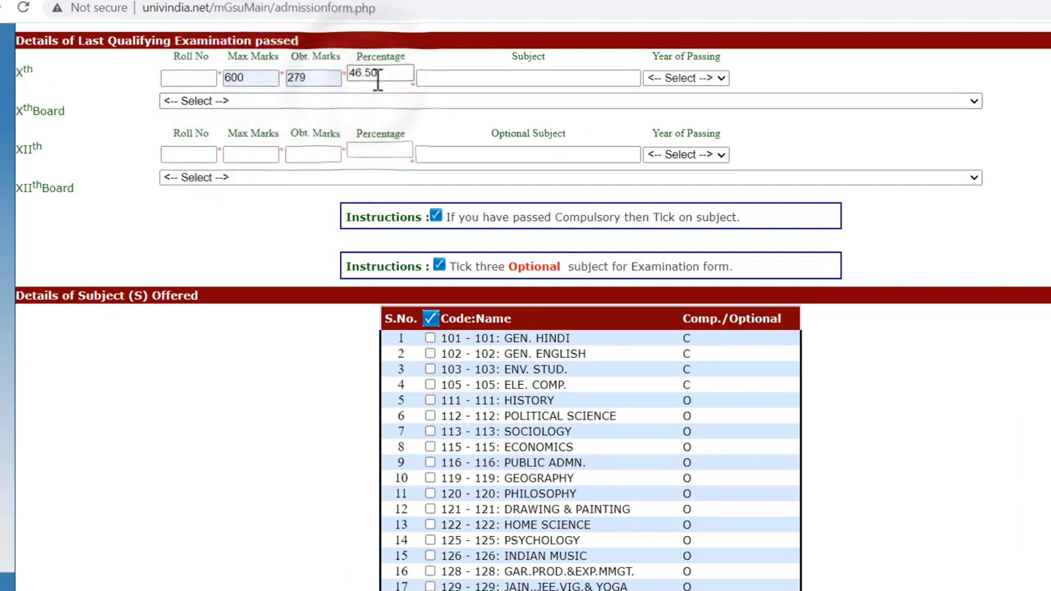
Set the Xth subject to ALL GEN SUBJECT and the Xth board to BOARD OF SECONDARY EDUCATION RAJASTHAN AJMER
{"action": "left_click", "coordinate": [507, 78]}
{"action": "left_click", "coordinate": [544, 113]}
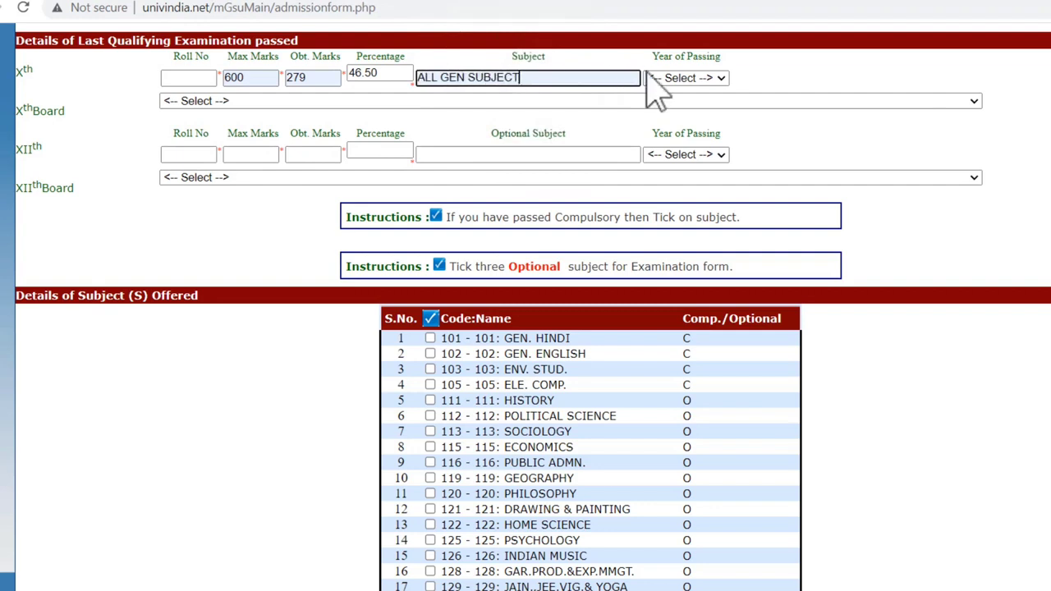
{"action": "left_click", "coordinate": [685, 78]}
{"action": "left_click", "coordinate": [692, 96]}
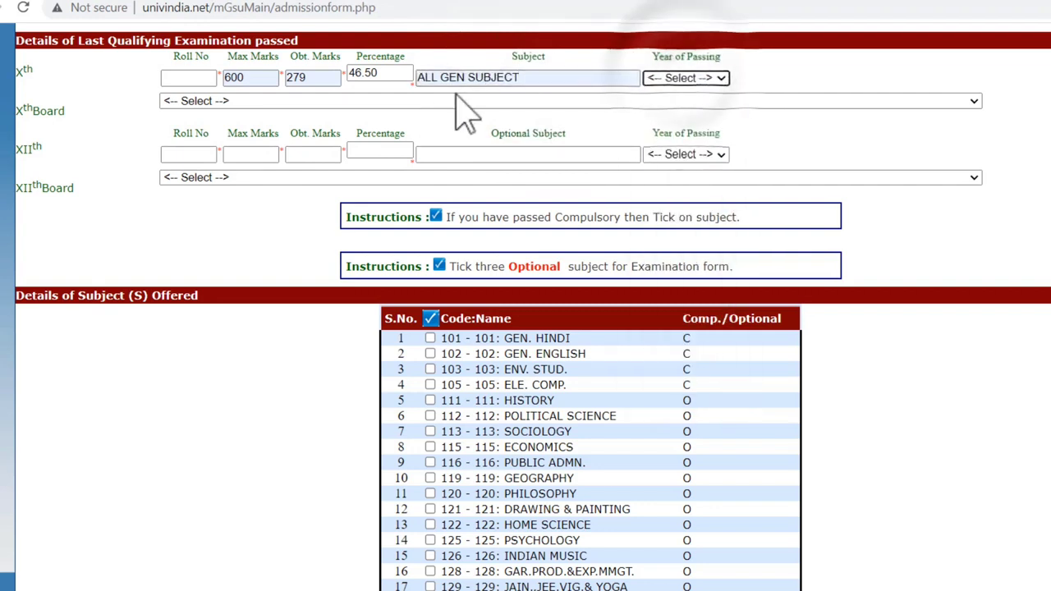
{"action": "left_click", "coordinate": [198, 102]}
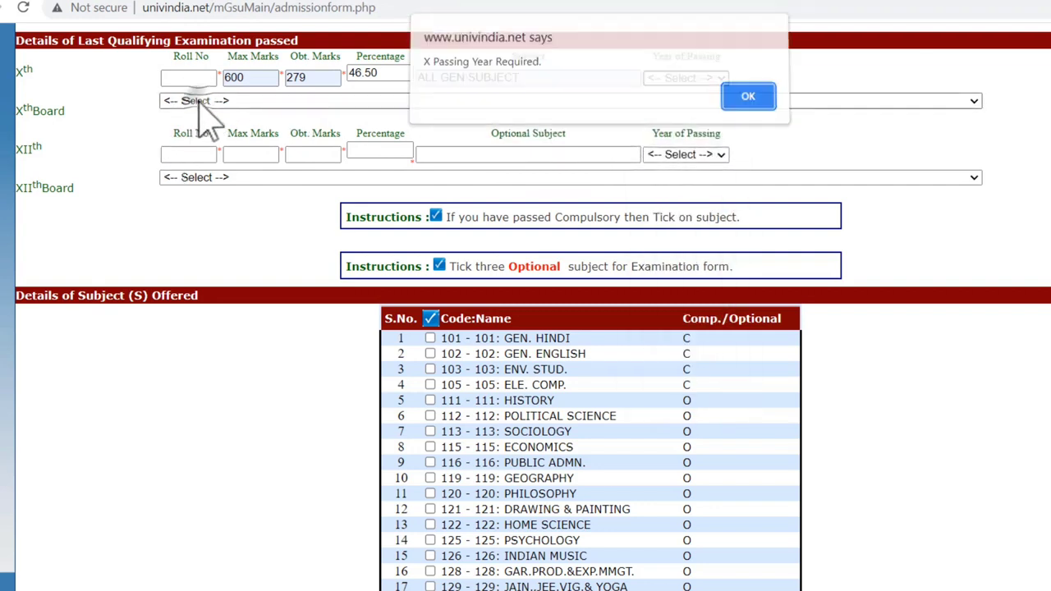
{"action": "left_click", "coordinate": [748, 98]}
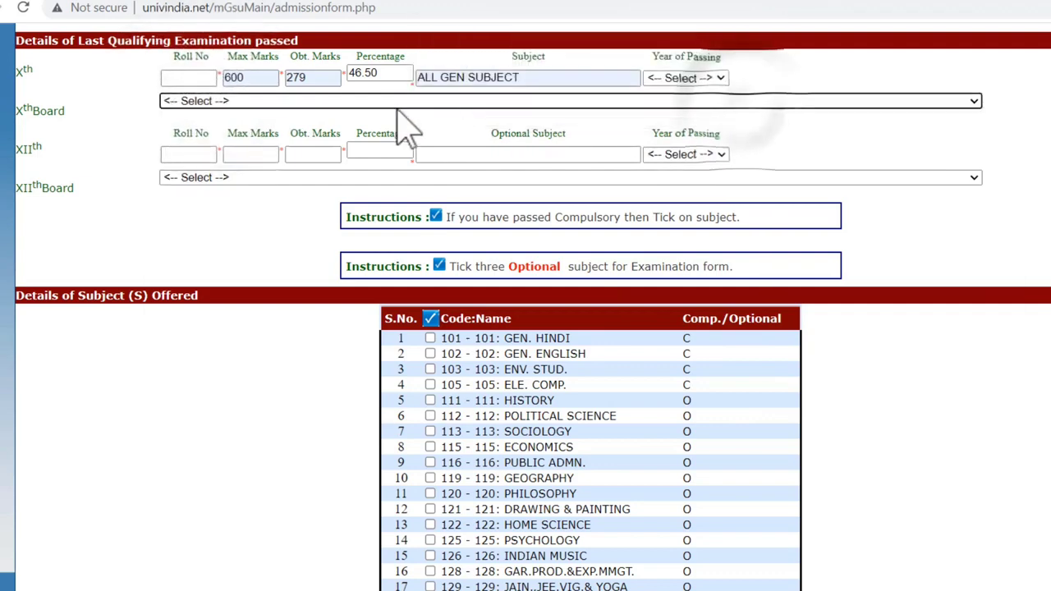
{"action": "left_click", "coordinate": [398, 102]}
{"action": "left_click", "coordinate": [386, 129]}
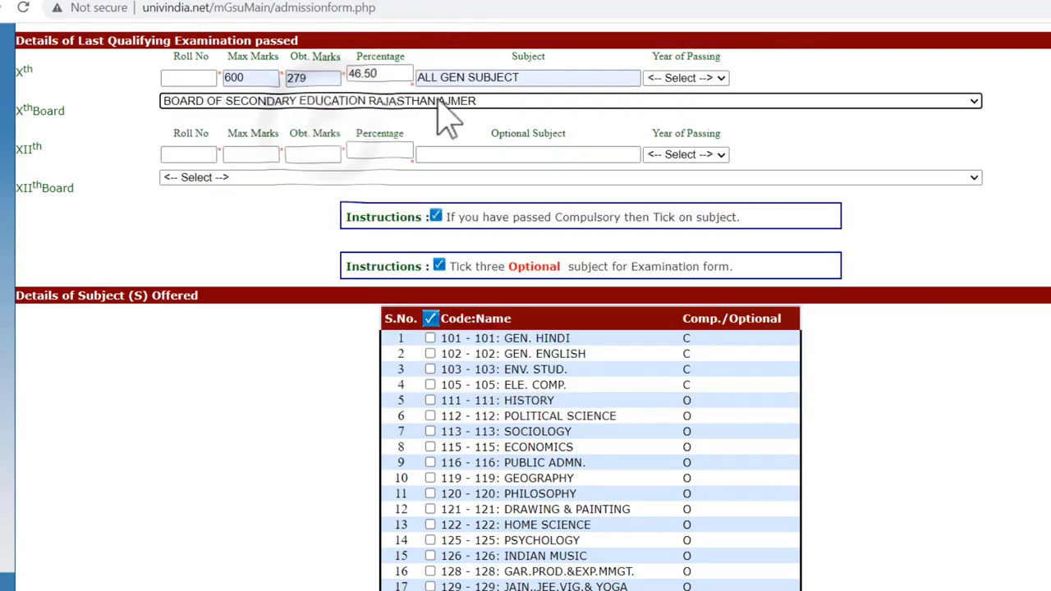
Enter 500 maximum marks and 237 obtained marks for the XIIth examination
{"action": "left_click_drag", "start_coordinate": [72, 158], "coordinate": [12, 163]}
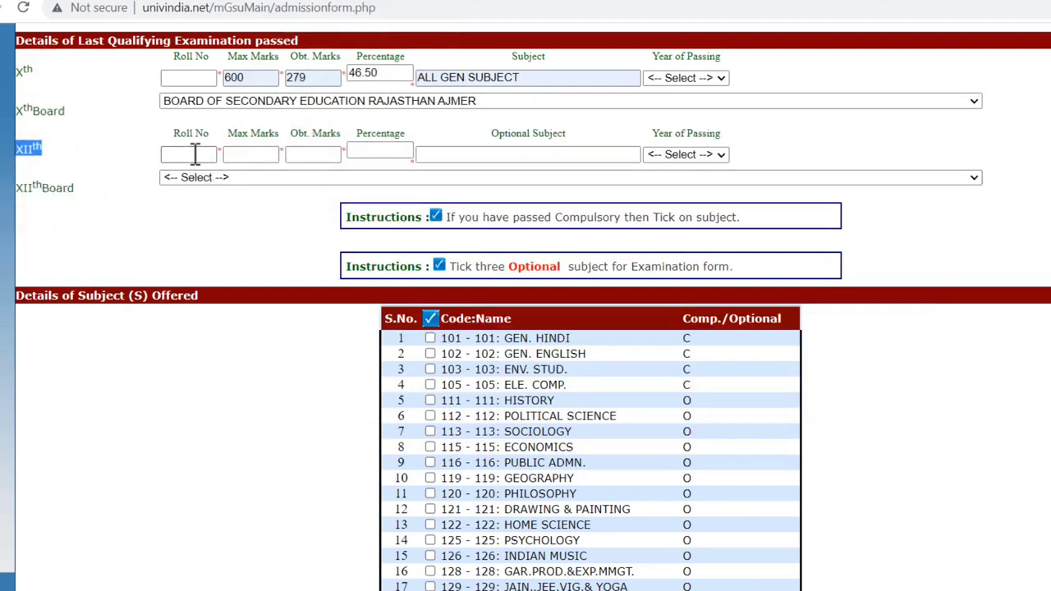
{"action": "left_click", "coordinate": [249, 158]}
{"action": "left_click", "coordinate": [261, 189]}
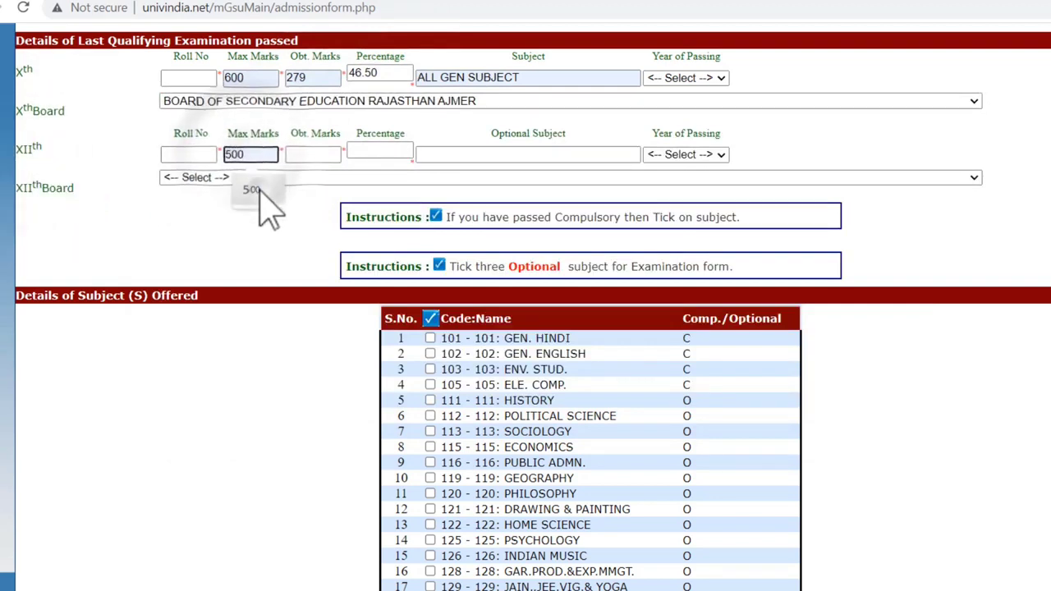
{"action": "left_click", "coordinate": [304, 156]}
{"action": "left_click", "coordinate": [319, 191]}
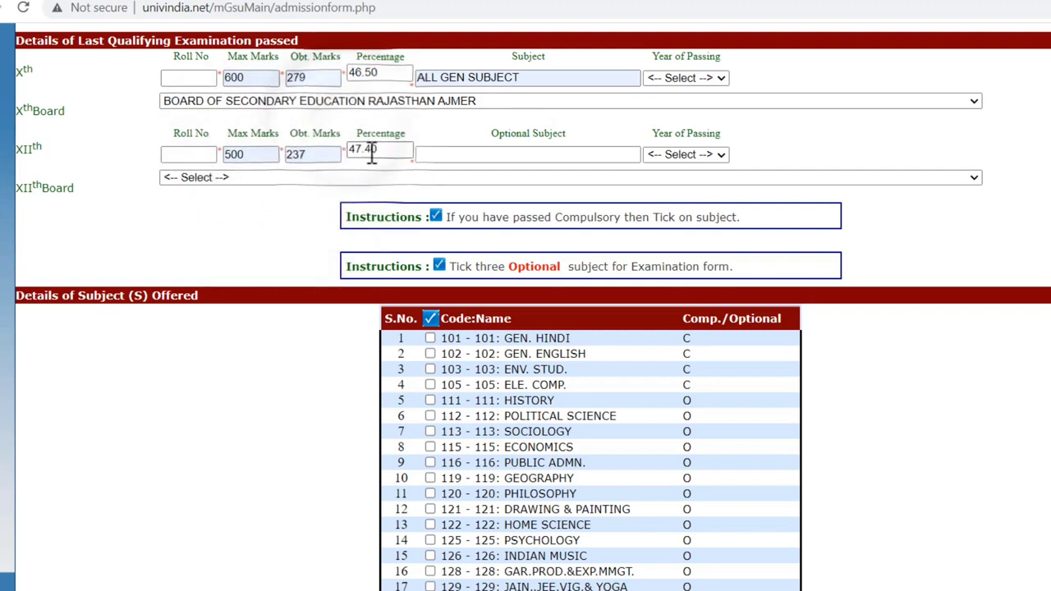
Set the XIIth optional subjects to HISTORY GEOGRAPHY HINDI SAH and the XIIth board to BOARD OF SECONDARY EDUCATION RAJASTHAN AJMER
{"action": "left_click", "coordinate": [456, 156]}
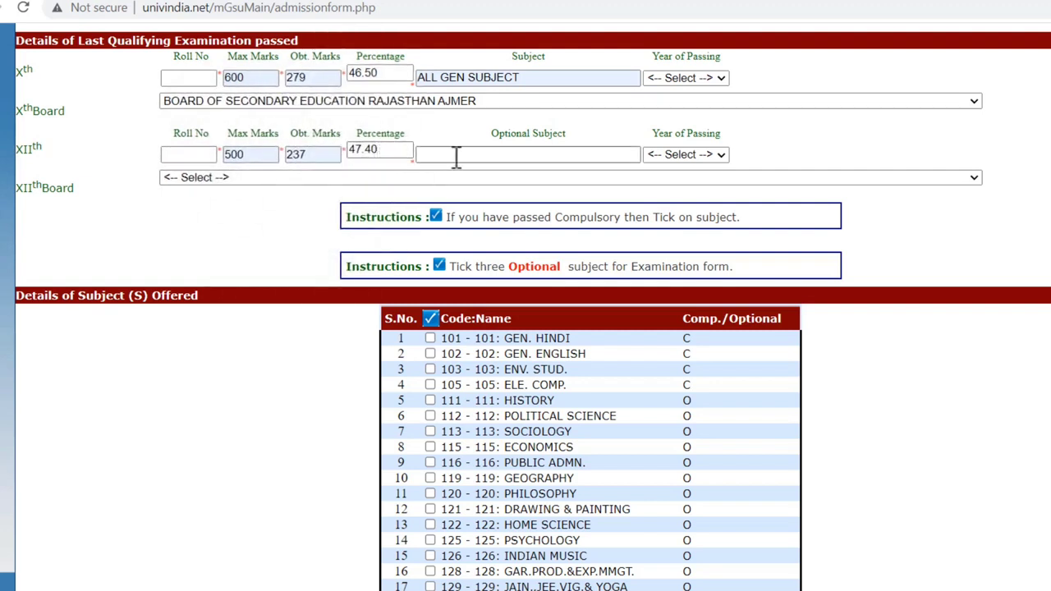
{"action": "left_click", "coordinate": [525, 188]}
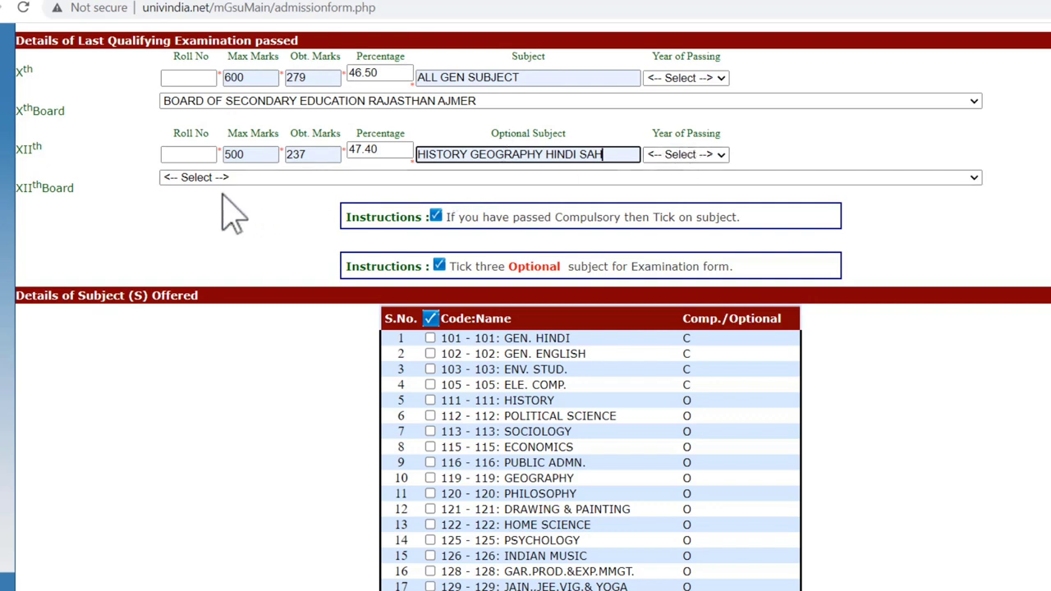
{"action": "left_click", "coordinate": [246, 178]}
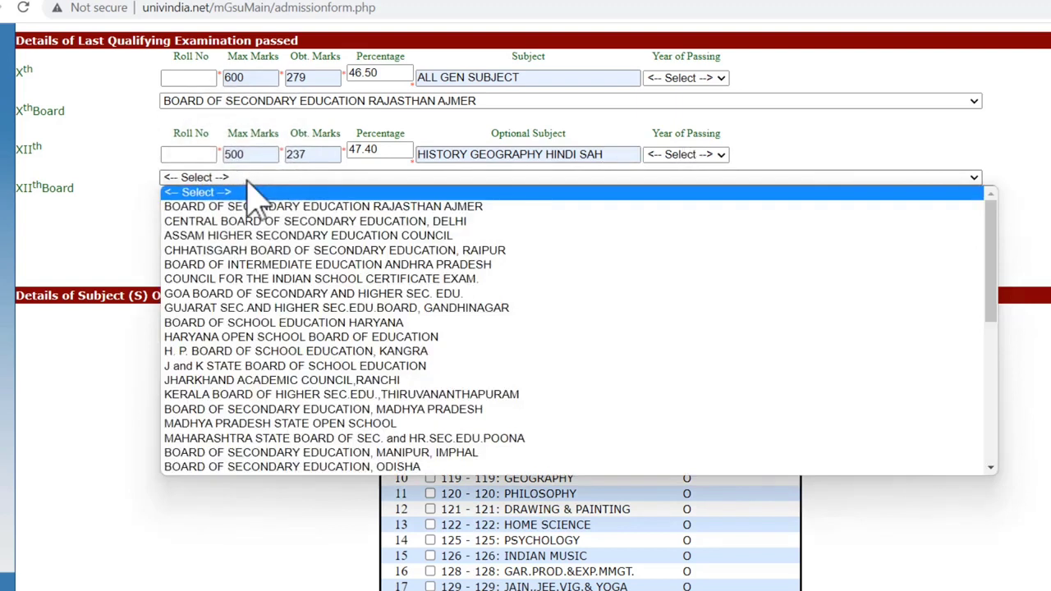
{"action": "left_click", "coordinate": [261, 207]}
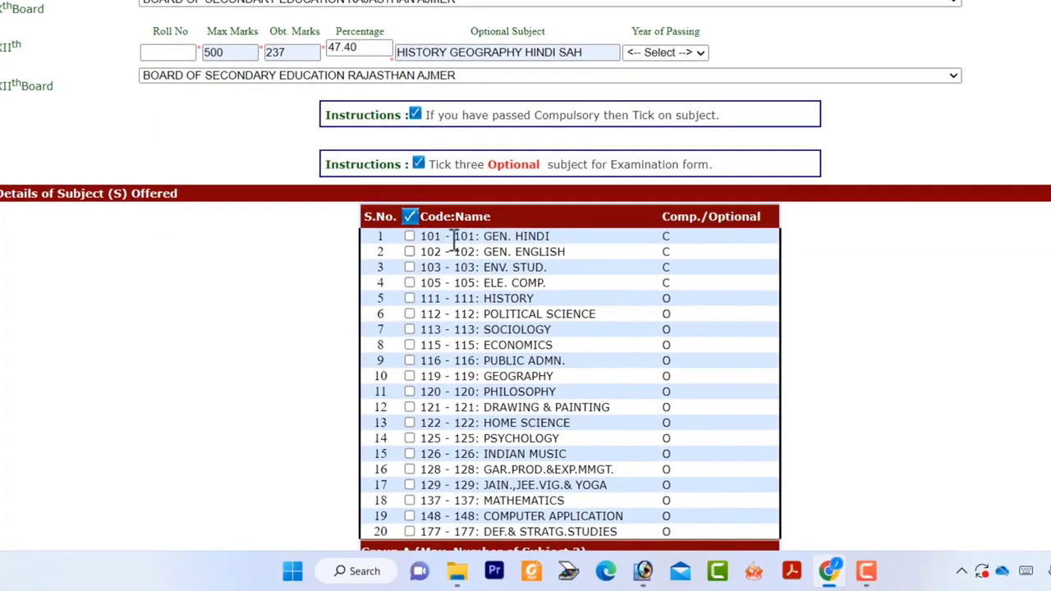
Select the compulsory subjects GEN. HINDI, GEN. ENGLISH, ENV. STUD. and ELE. COMP. in the list of offered subjects
{"action": "left_click_drag", "start_coordinate": [451, 236], "coordinate": [562, 251]}
{"action": "left_click", "coordinate": [528, 264]}
{"action": "left_click", "coordinate": [409, 235]}
{"action": "left_click", "coordinate": [409, 252]}
{"action": "left_click", "coordinate": [409, 267]}
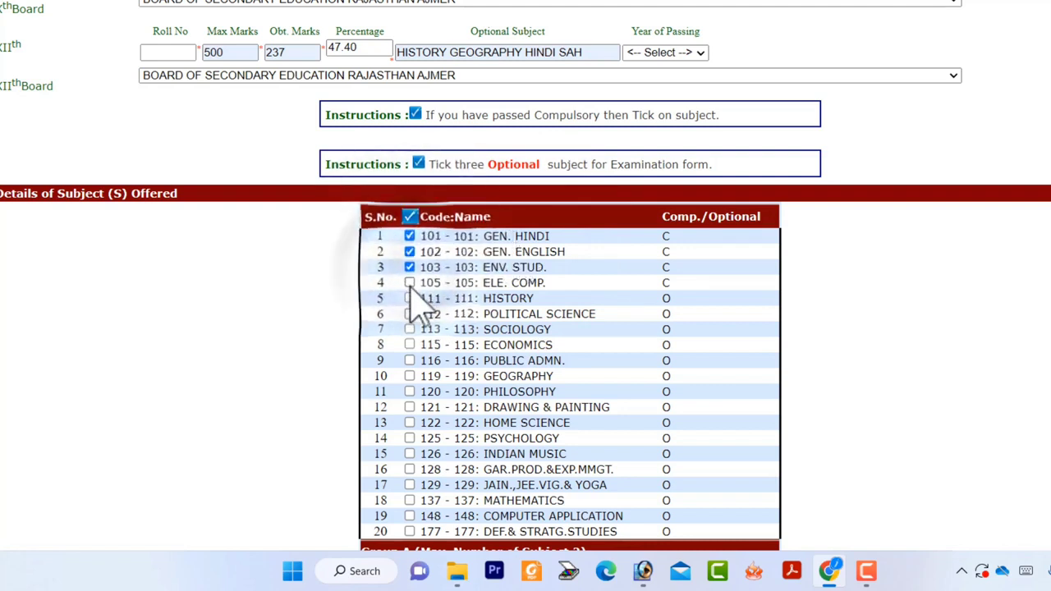
{"action": "left_click", "coordinate": [409, 282]}
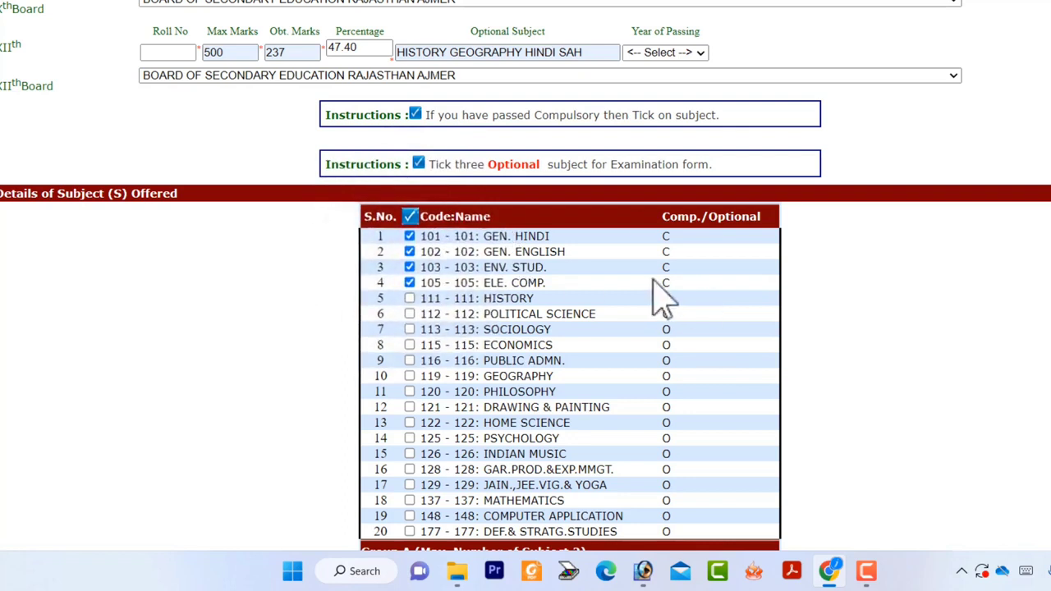
Review the compulsory and optional subject instructions, and select GEOGRAPHY and HINDI LITERATURE as optional subjects
{"action": "scroll", "coordinate": [521, 312], "scroll_direction": "down", "scroll_amount": 3}
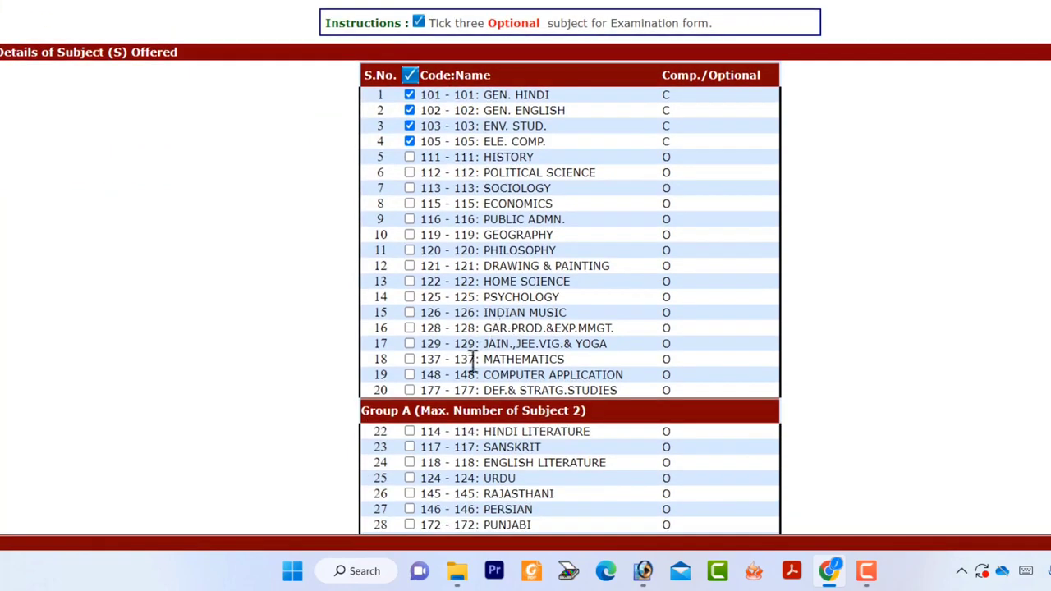
{"action": "scroll", "coordinate": [486, 349], "scroll_direction": "up", "scroll_amount": 3}
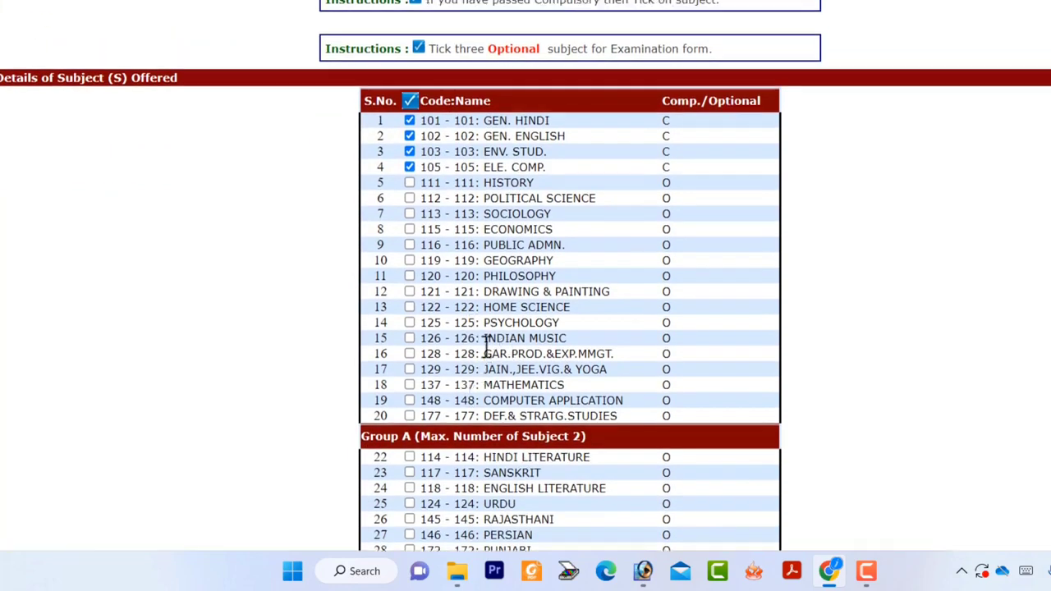
{"action": "left_click_drag", "start_coordinate": [424, 115], "coordinate": [734, 140]}
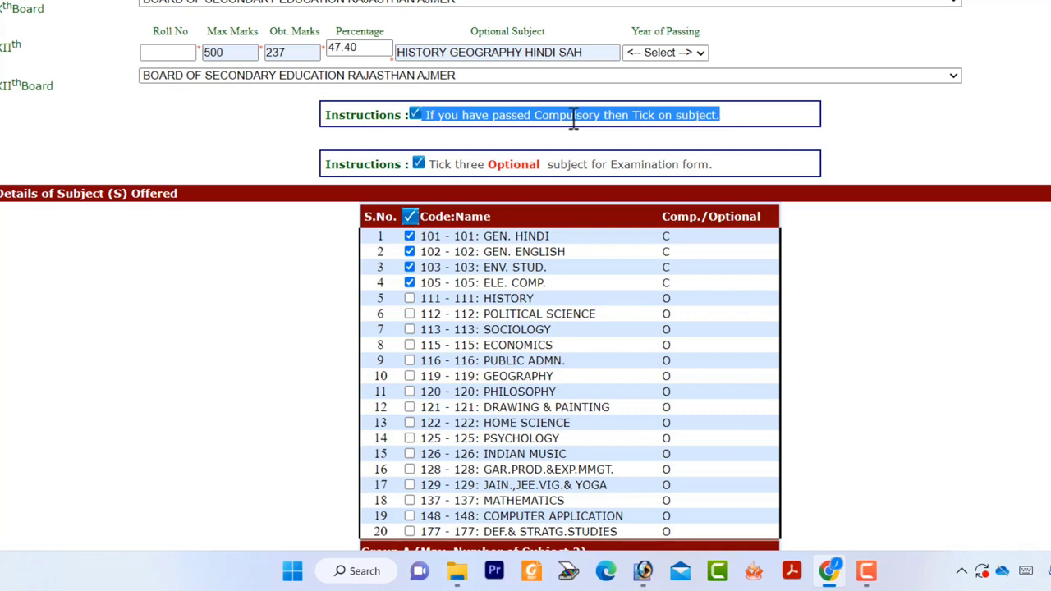
{"action": "left_click", "coordinate": [476, 136]}
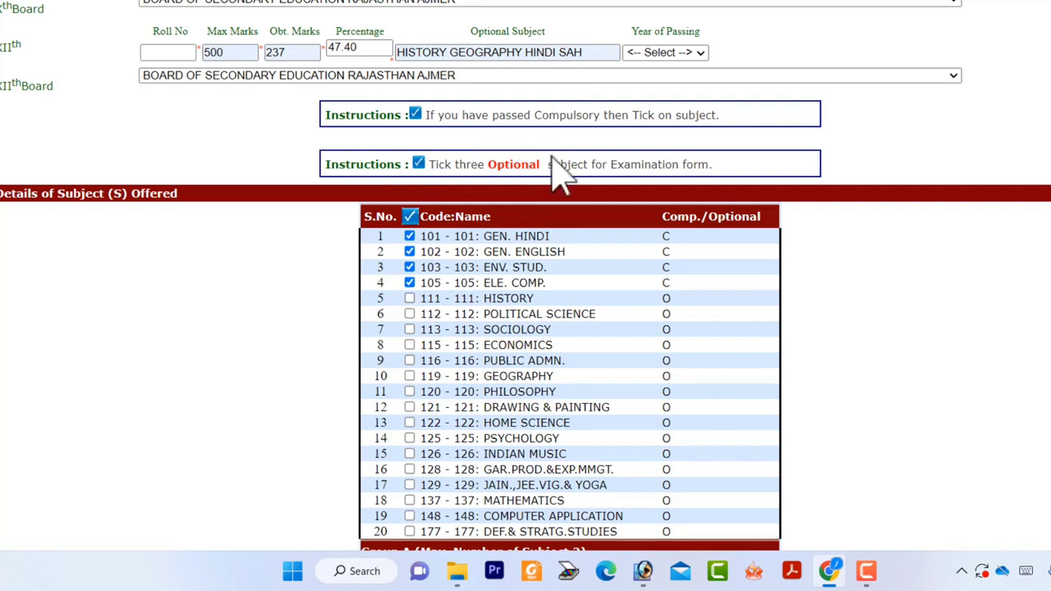
{"action": "left_click_drag", "start_coordinate": [432, 164], "coordinate": [603, 165]}
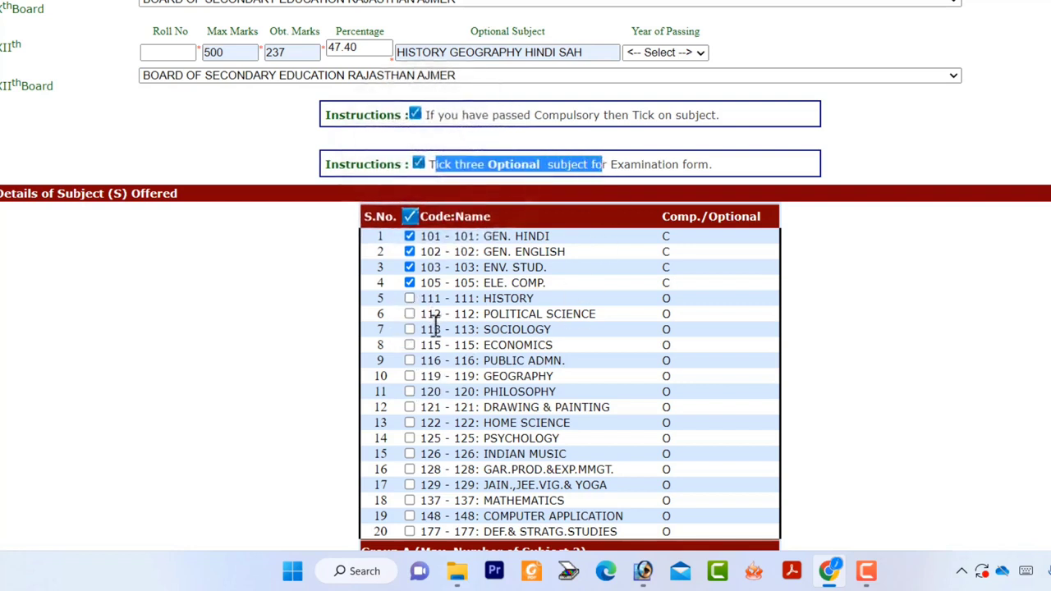
{"action": "left_click", "coordinate": [409, 377]}
{"action": "scroll", "coordinate": [493, 303], "scroll_direction": "down", "scroll_amount": 4}
Set the payment option to ONLINE PAYMENT and answer the practical subject re-examination question with NOT APPLICABLE
{"action": "left_click", "coordinate": [361, 369]}
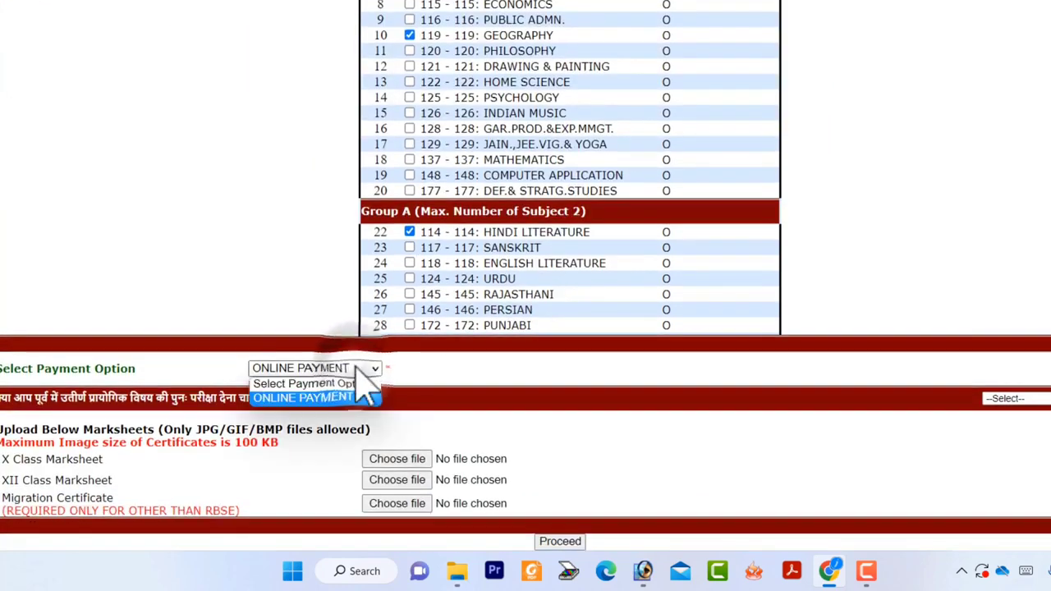
{"action": "left_click", "coordinate": [367, 397]}
{"action": "left_click_drag", "start_coordinate": [130, 398], "coordinate": [295, 431]}
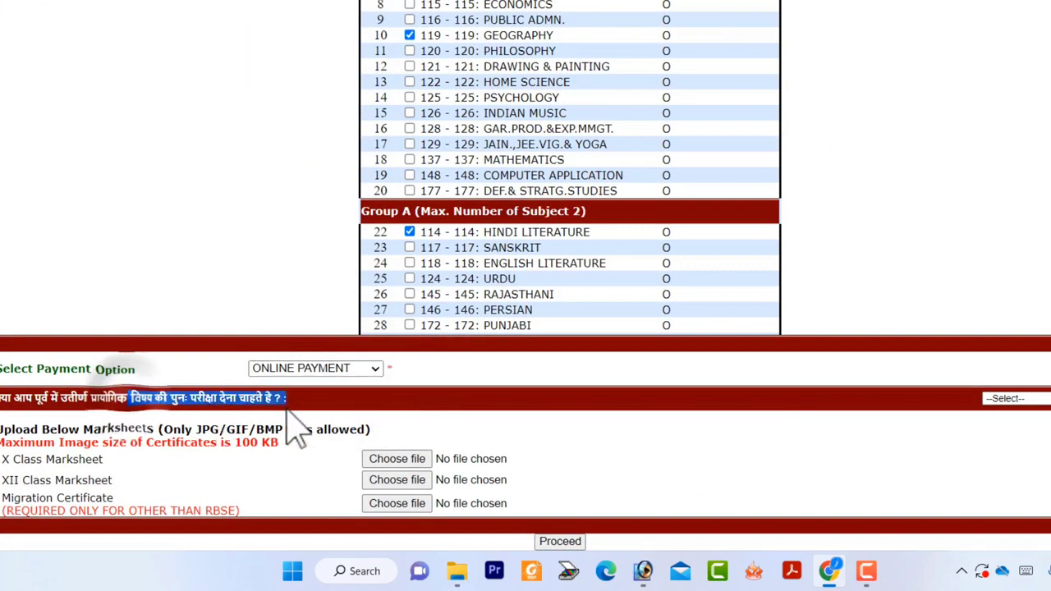
{"action": "left_click", "coordinate": [1006, 399]}
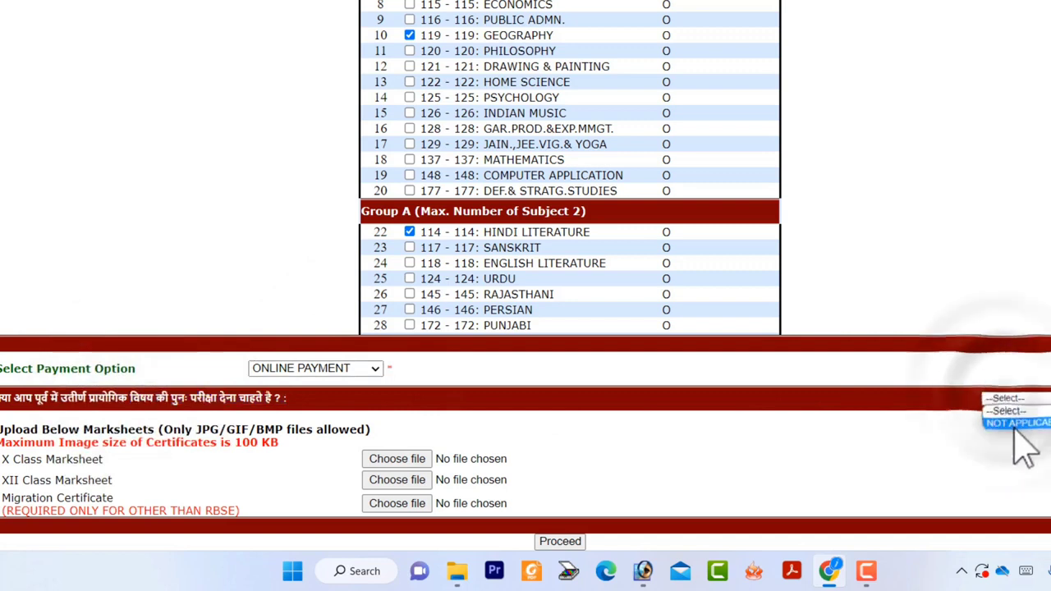
{"action": "left_click", "coordinate": [1017, 423]}
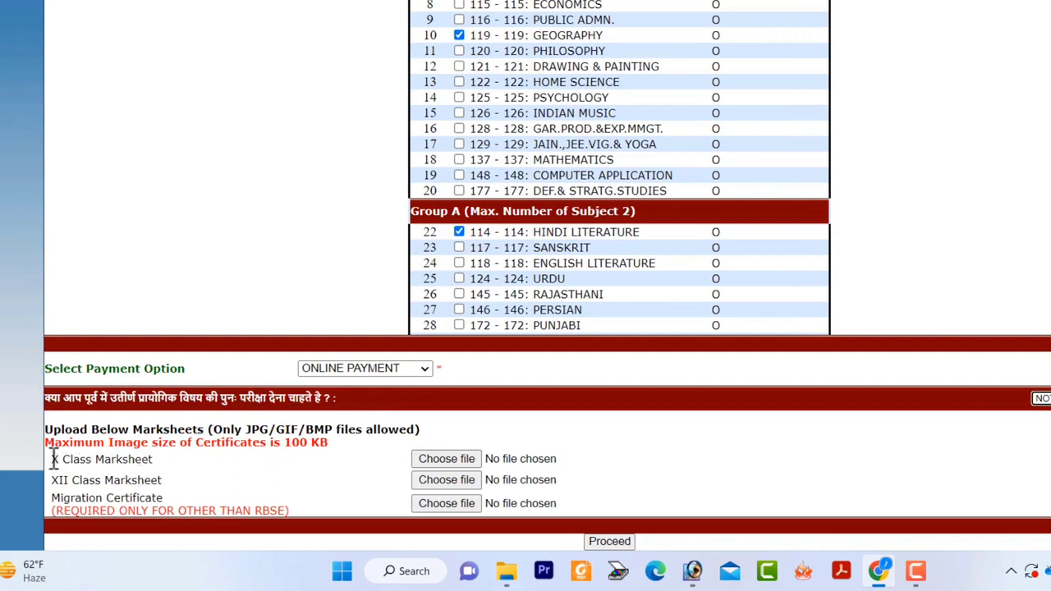
Examine the upload entries for the X Class marksheet, XII Class marksheet and migration certificate
{"action": "left_click_drag", "start_coordinate": [53, 458], "coordinate": [150, 461]}
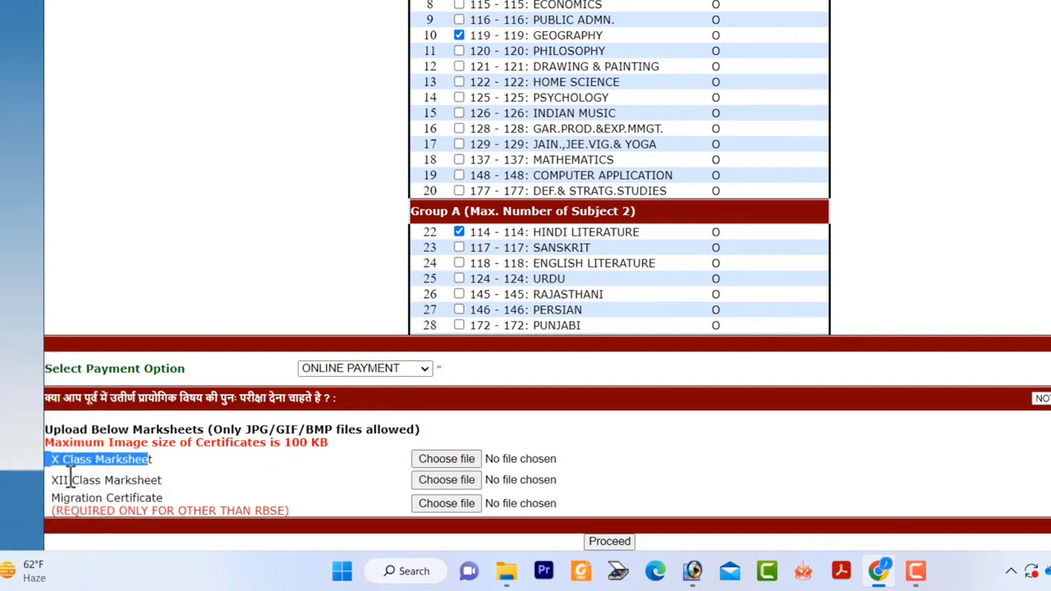
{"action": "left_click_drag", "start_coordinate": [61, 481], "coordinate": [171, 504]}
{"action": "left_click", "coordinate": [159, 504]}
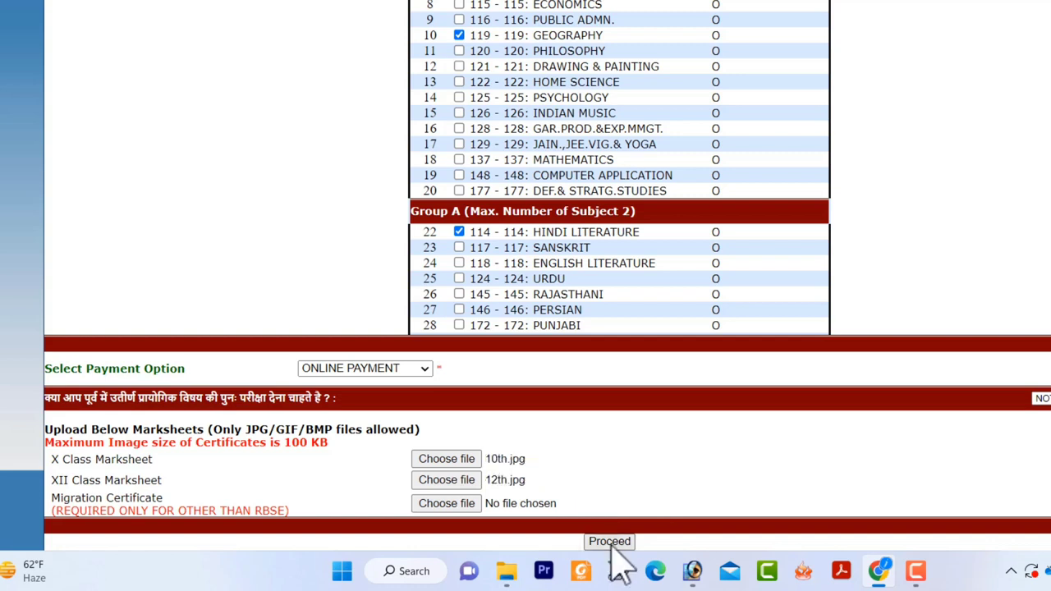
Proceed with the completed examination form, accept the confirmation, and verify the details to generate the payment invoice
{"action": "left_click", "coordinate": [611, 543]}
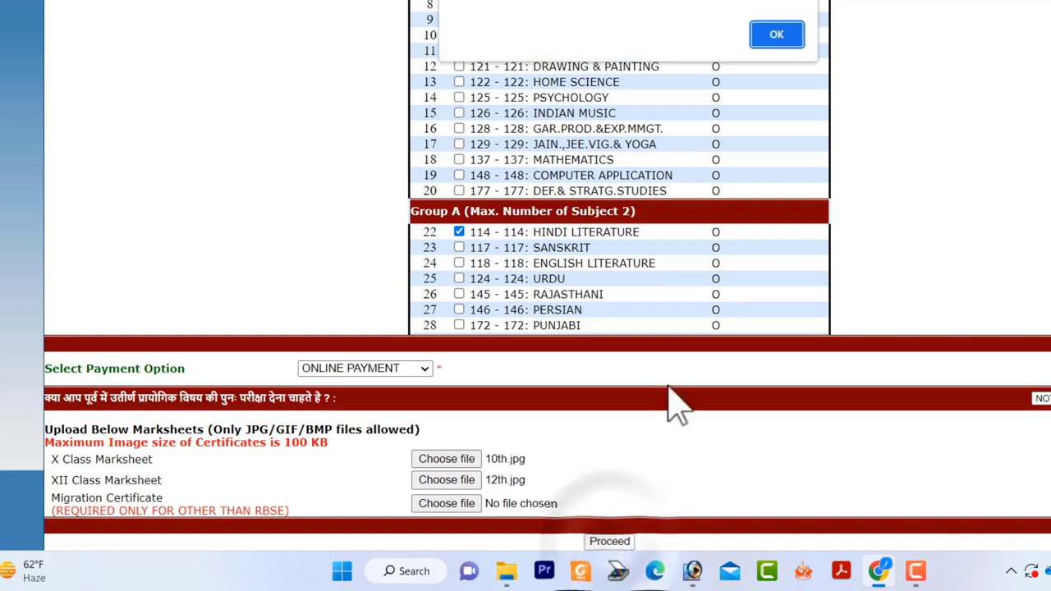
{"action": "left_click", "coordinate": [775, 34]}
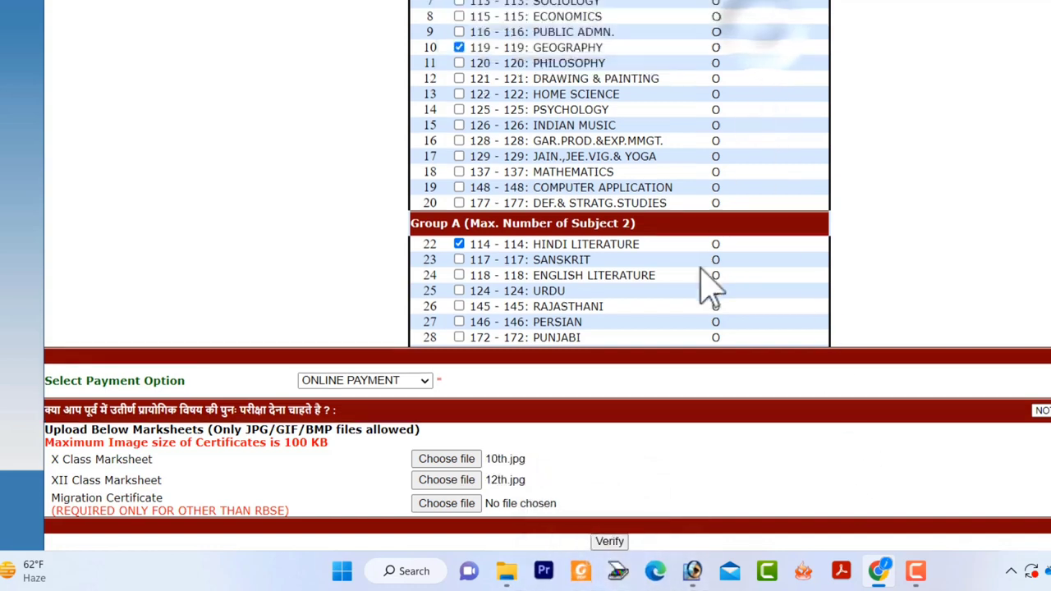
{"action": "left_click", "coordinate": [610, 542]}
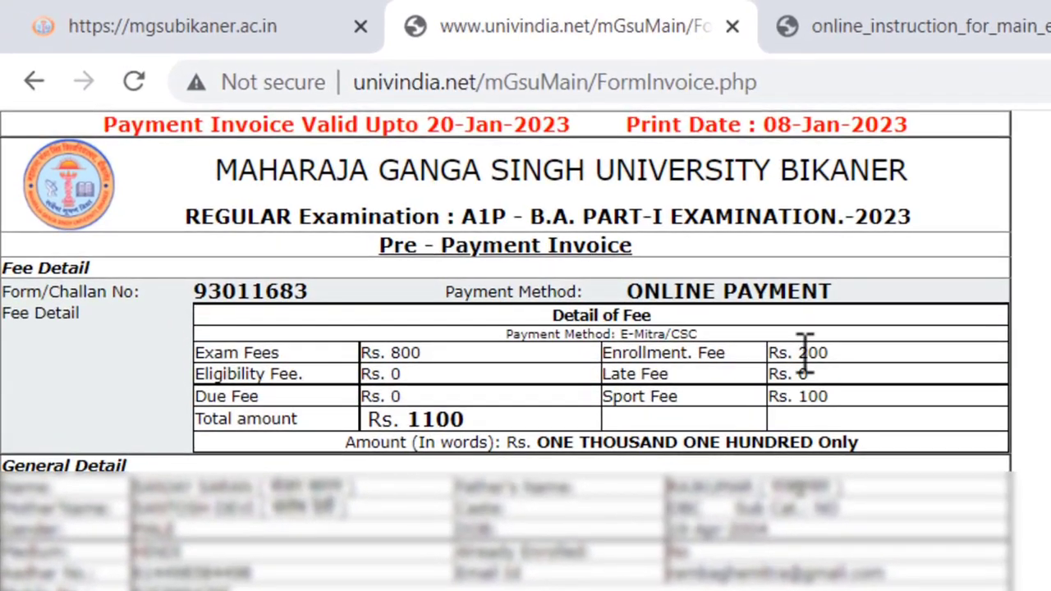
Check the fee details on the pre-payment invoice and save the invoice as a PDF on the Desktop
{"action": "double_click", "coordinate": [474, 208]}
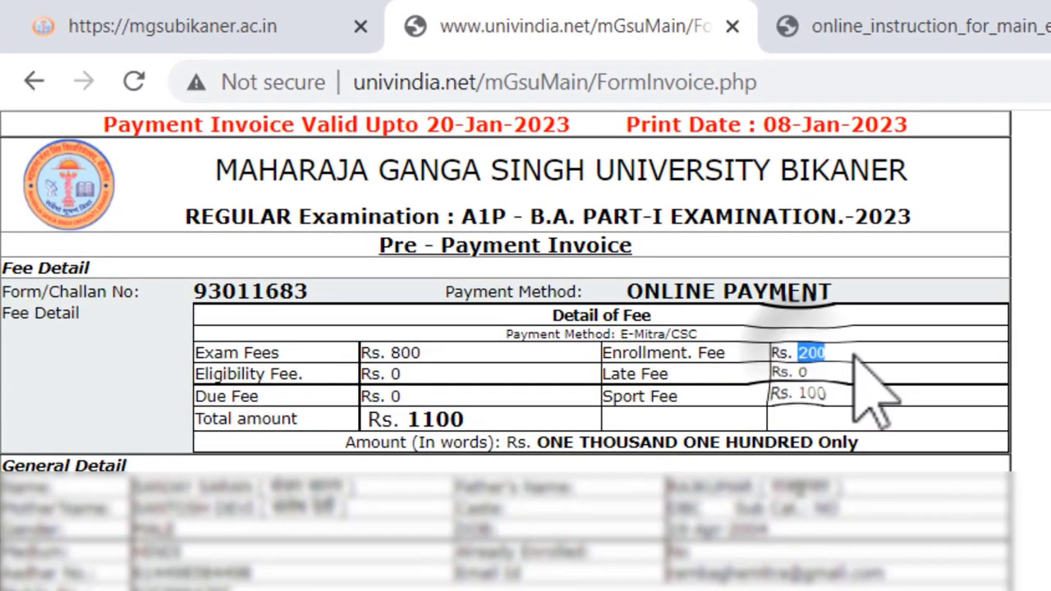
{"action": "left_click", "coordinate": [825, 382]}
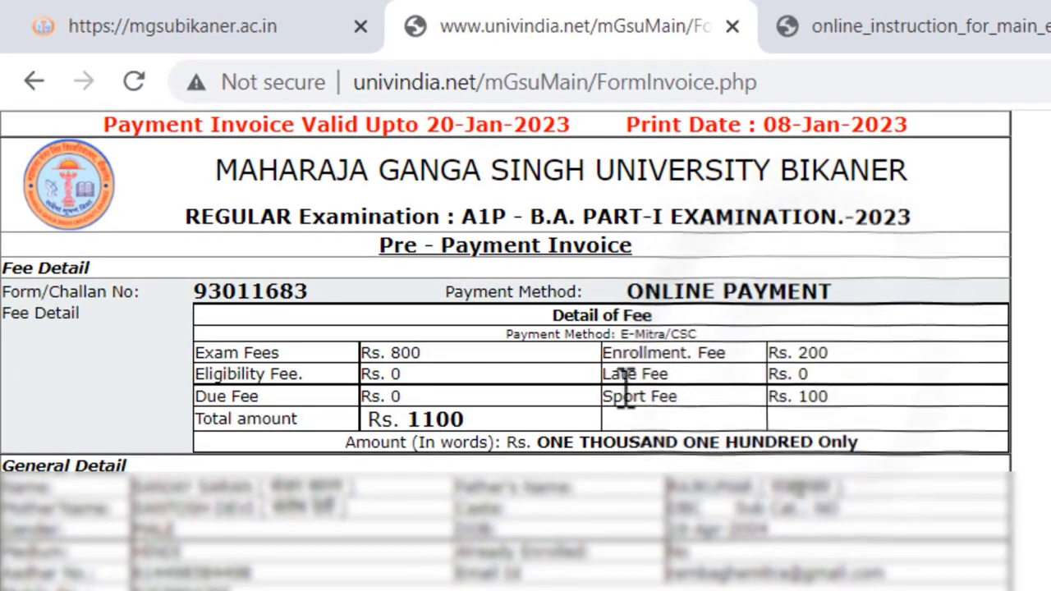
{"action": "double_click", "coordinate": [423, 418]}
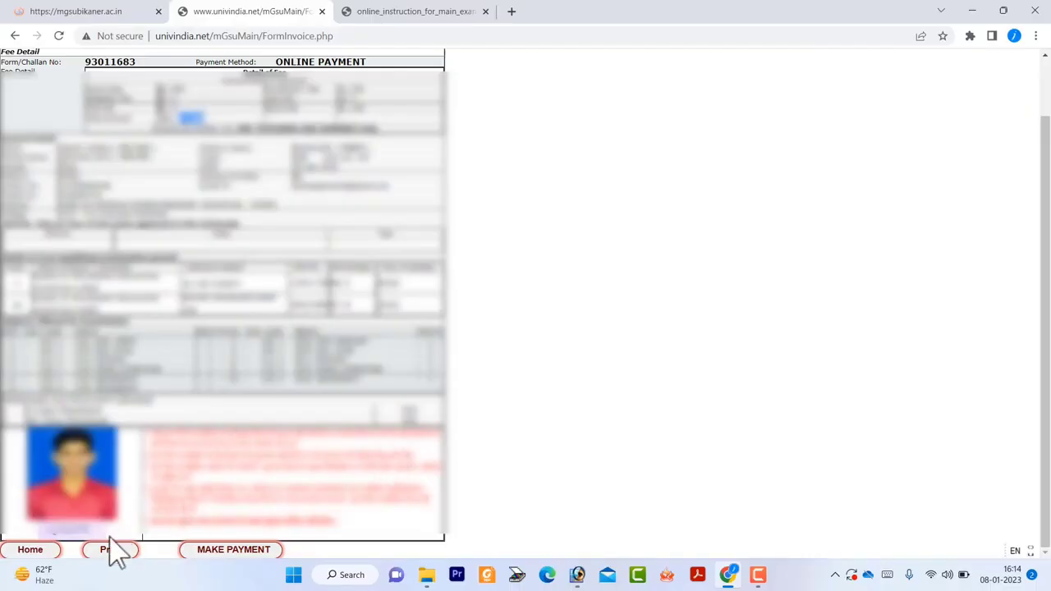
{"action": "left_click", "coordinate": [111, 550]}
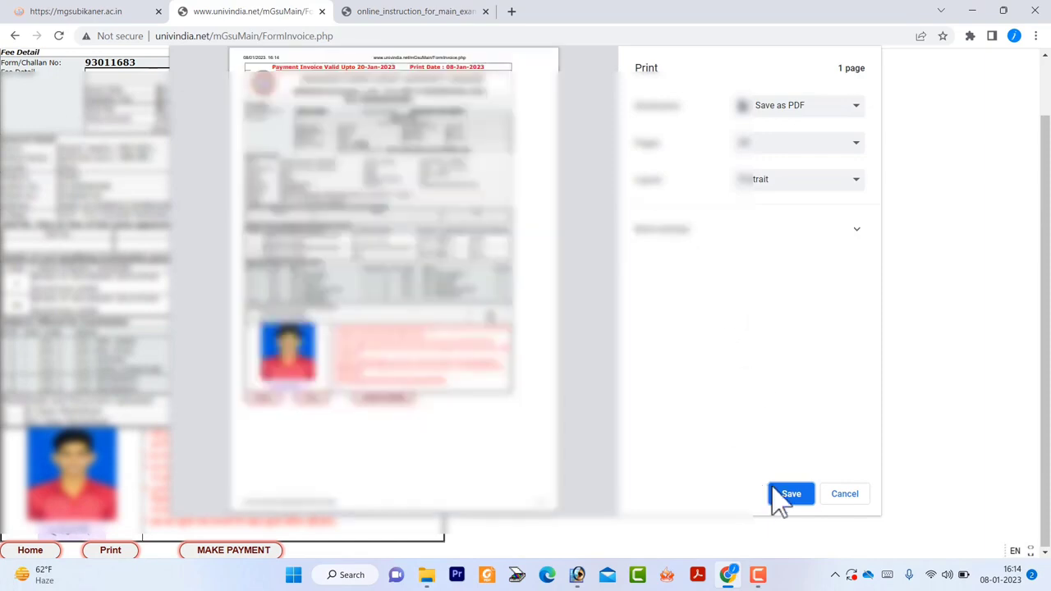
{"action": "left_click", "coordinate": [795, 499]}
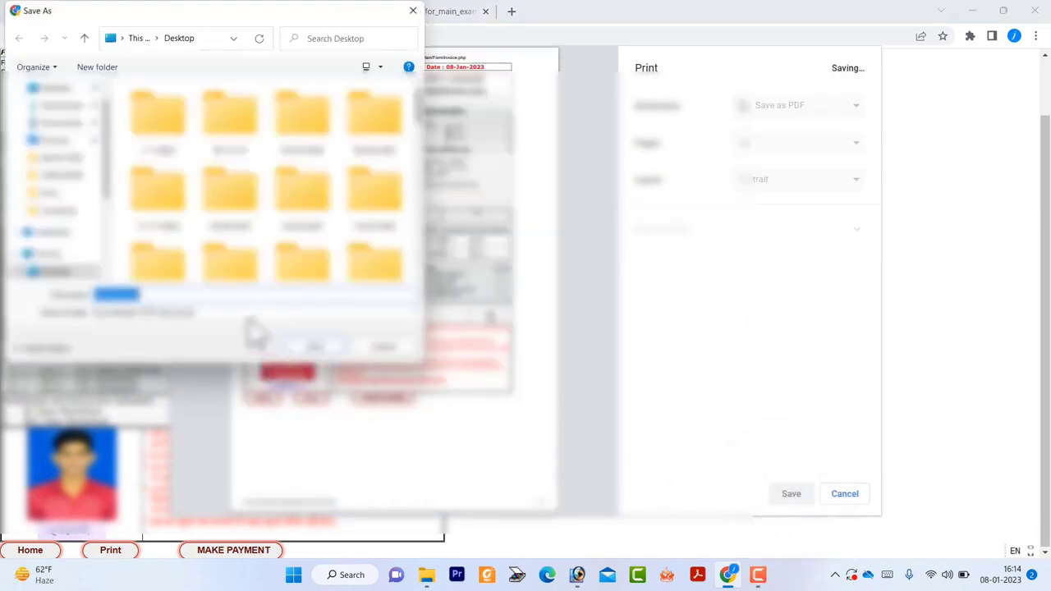
{"action": "left_click", "coordinate": [314, 347]}
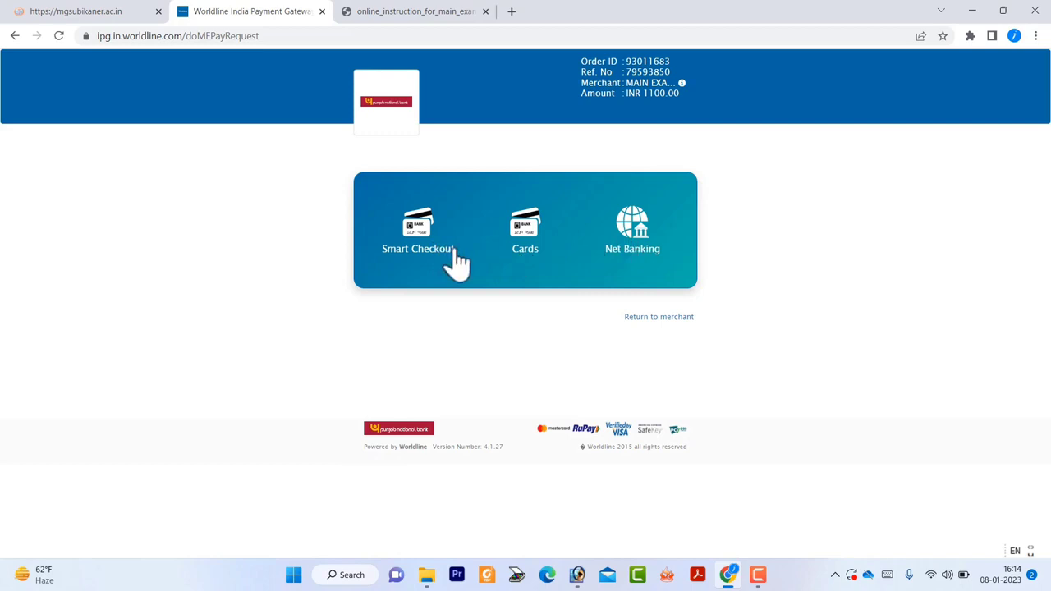
Pay the exam fee by card, authenticate it with the one-time password, and send the payment response over the unsecured connection
{"action": "left_click", "coordinate": [523, 240]}
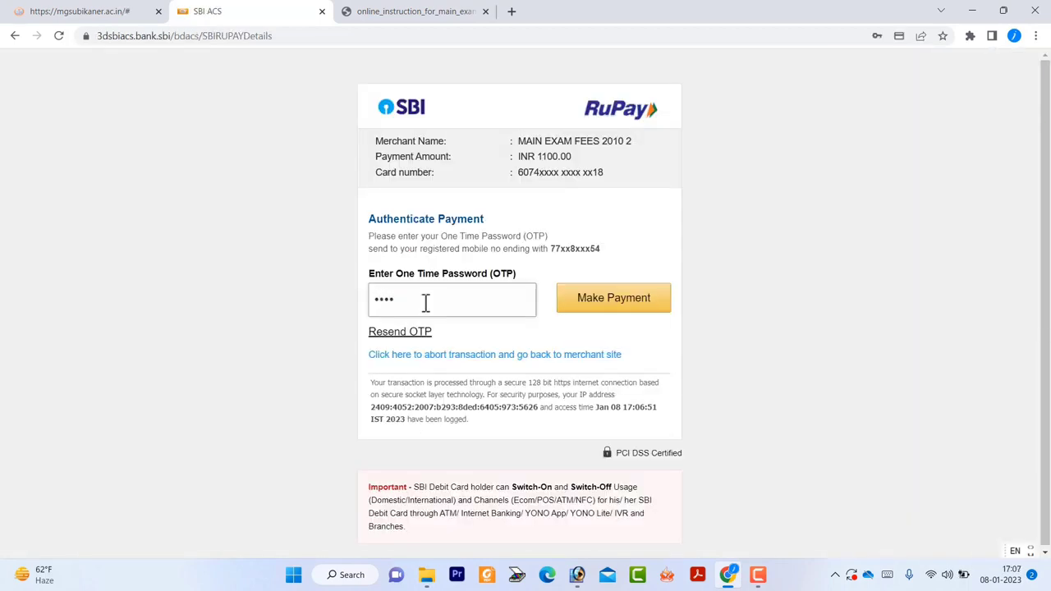
{"action": "left_click", "coordinate": [606, 297]}
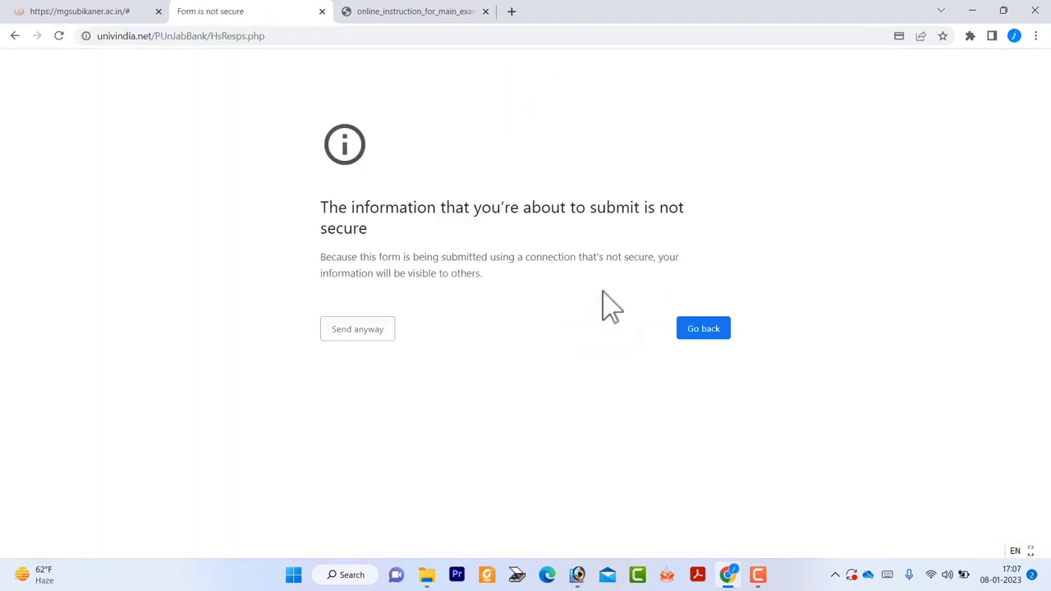
{"action": "left_click", "coordinate": [357, 329]}
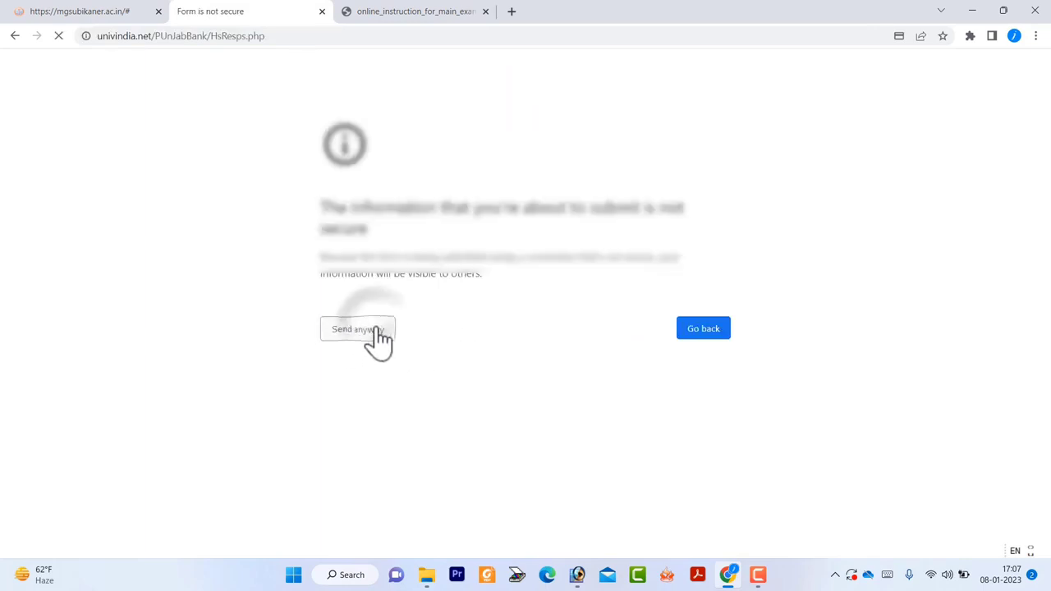
Print the payment receipt, choosing the physical printer as the destination
{"action": "left_click", "coordinate": [509, 285]}
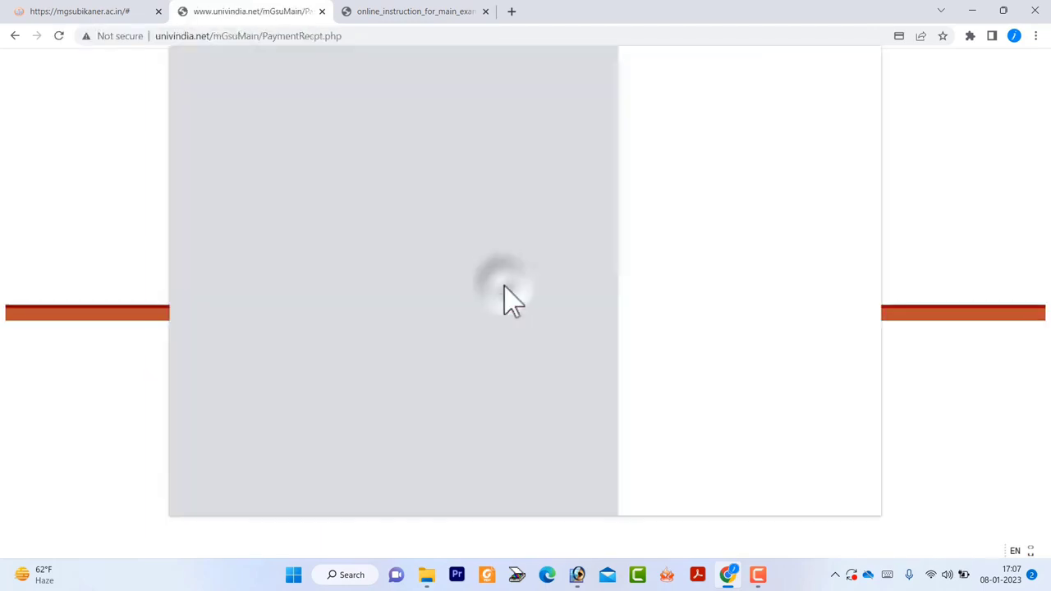
{"action": "left_click", "coordinate": [776, 107]}
{"action": "left_click", "coordinate": [780, 136]}
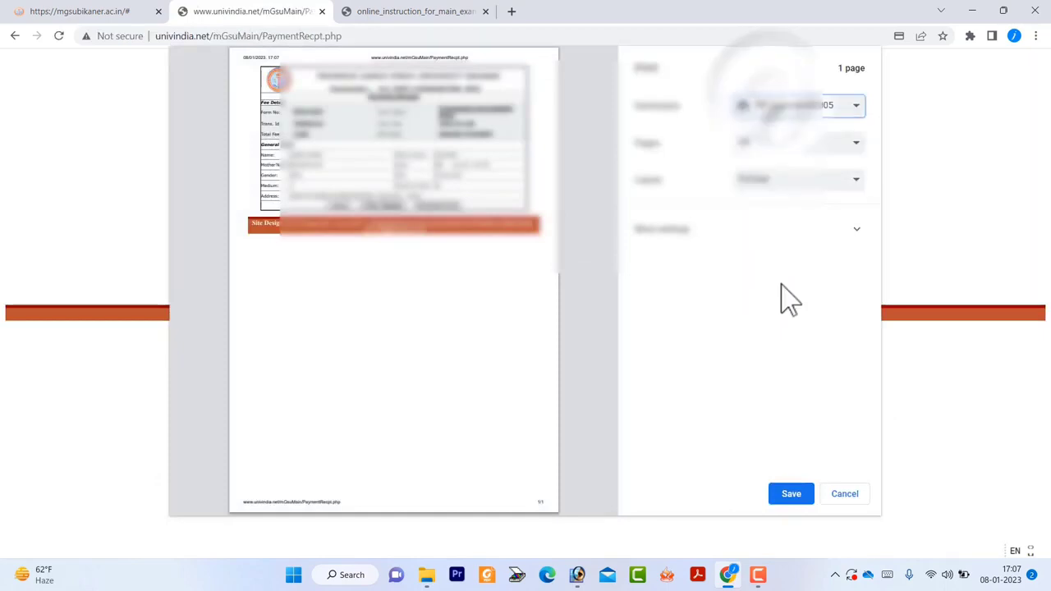
{"action": "left_click", "coordinate": [790, 495]}
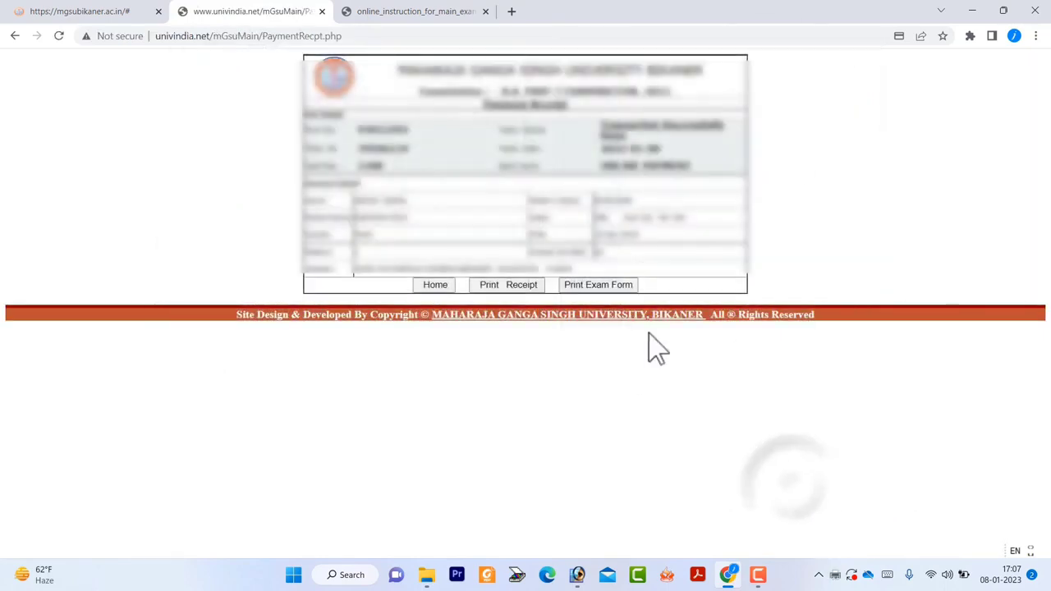
Open the printable exam form and examine its copies, including the photo, signature, subject details and enrollment form
{"action": "left_click", "coordinate": [604, 287]}
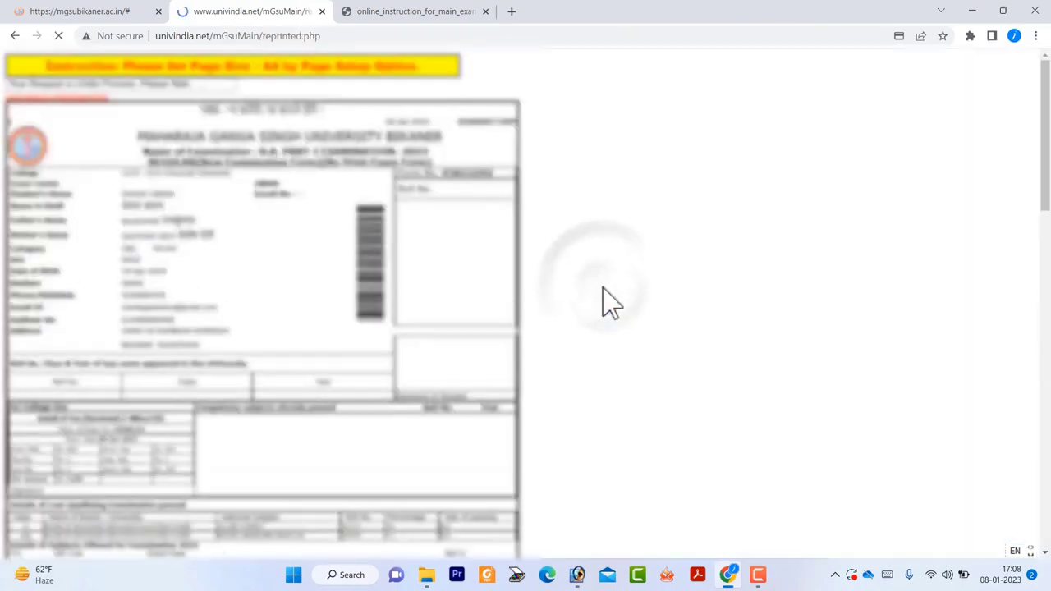
{"action": "scroll", "coordinate": [558, 324], "scroll_direction": "down", "scroll_amount": 15}
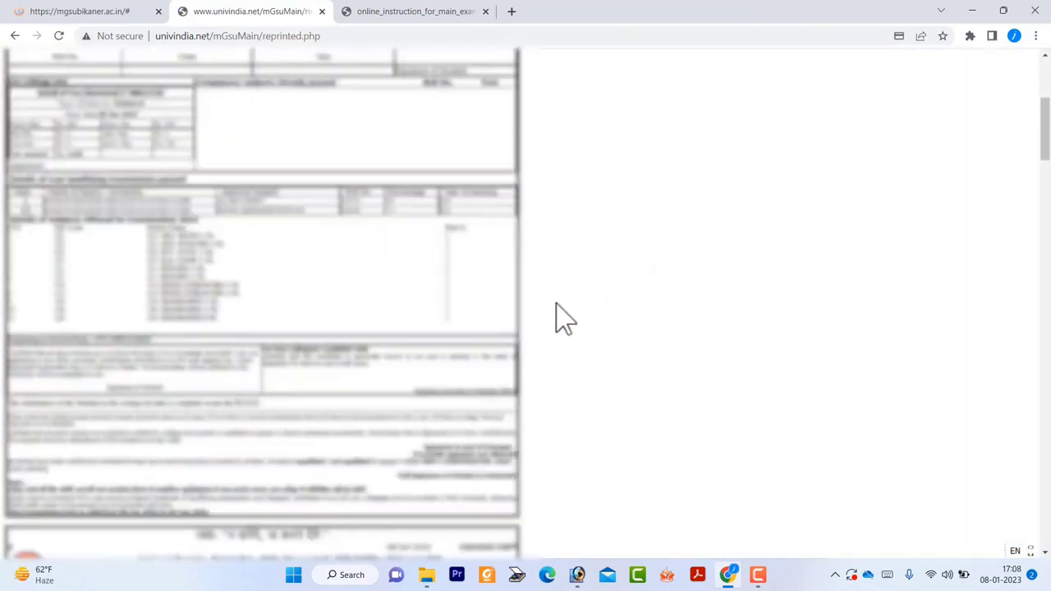
{"action": "scroll", "coordinate": [558, 329], "scroll_direction": "down", "scroll_amount": 15}
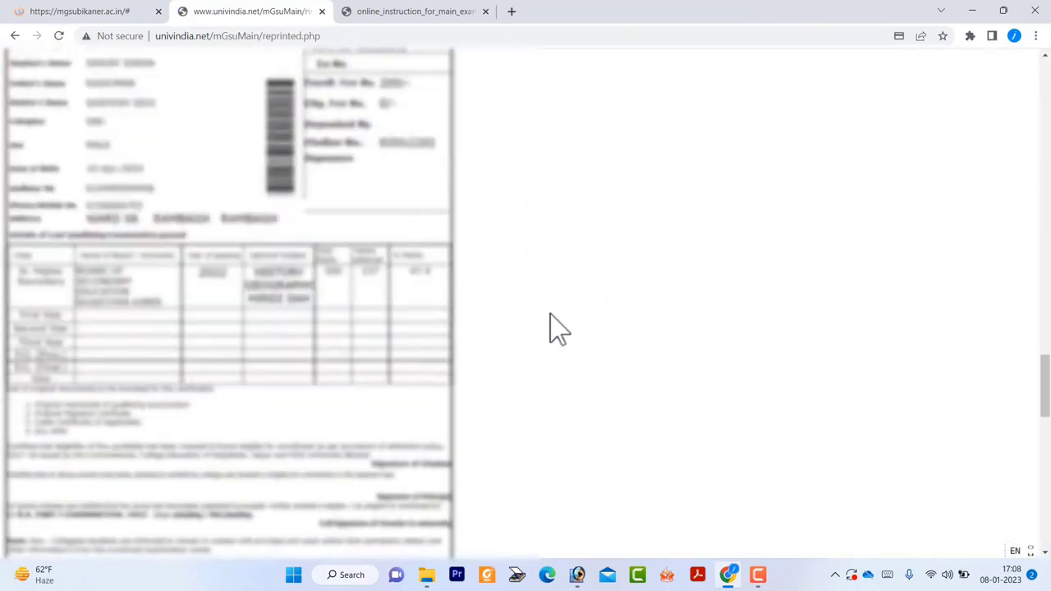
{"action": "scroll", "coordinate": [559, 328], "scroll_direction": "up", "scroll_amount": 13}
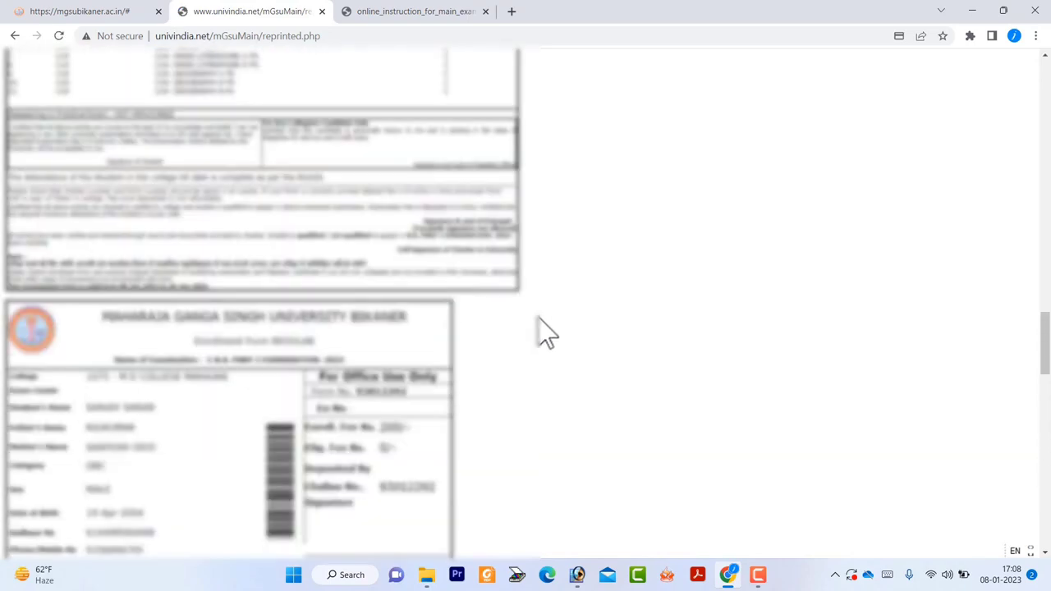
{"action": "scroll", "coordinate": [530, 337], "scroll_direction": "up", "scroll_amount": 8}
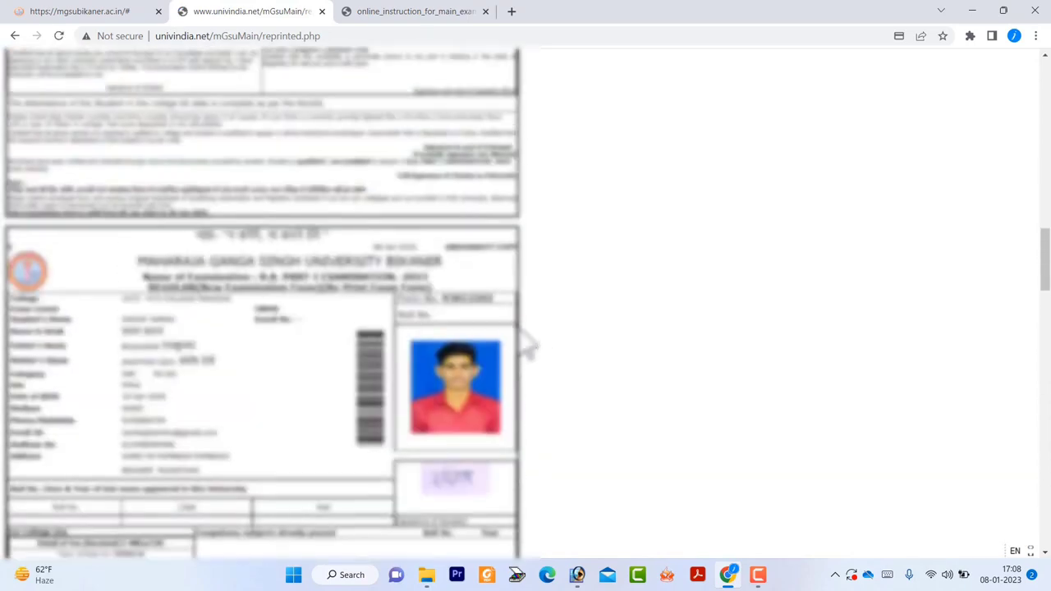
{"action": "scroll", "coordinate": [493, 279], "scroll_direction": "up", "scroll_amount": 10}
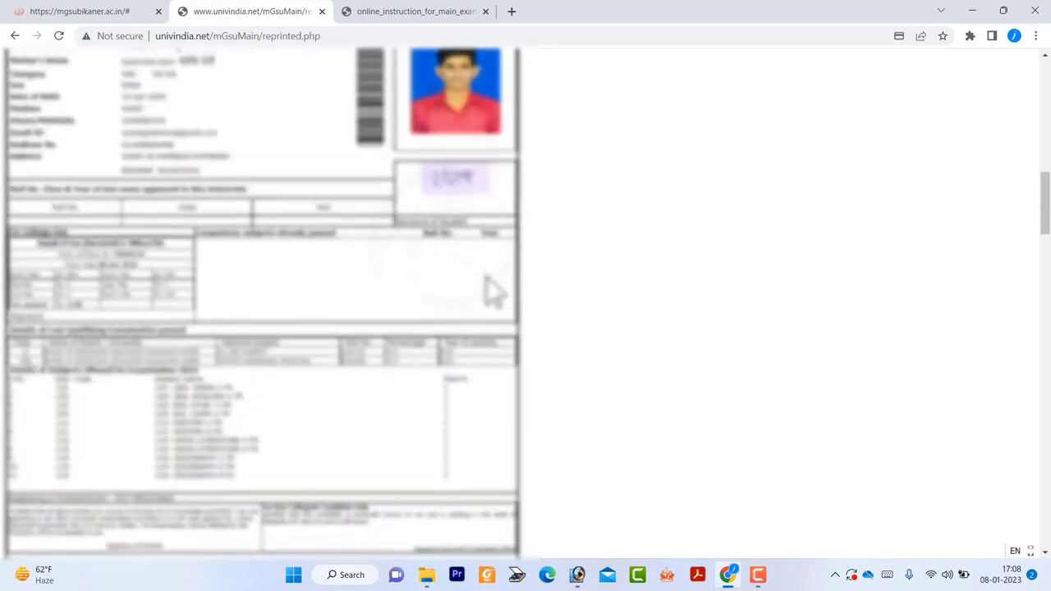
{"action": "scroll", "coordinate": [494, 295], "scroll_direction": "up", "scroll_amount": 10}
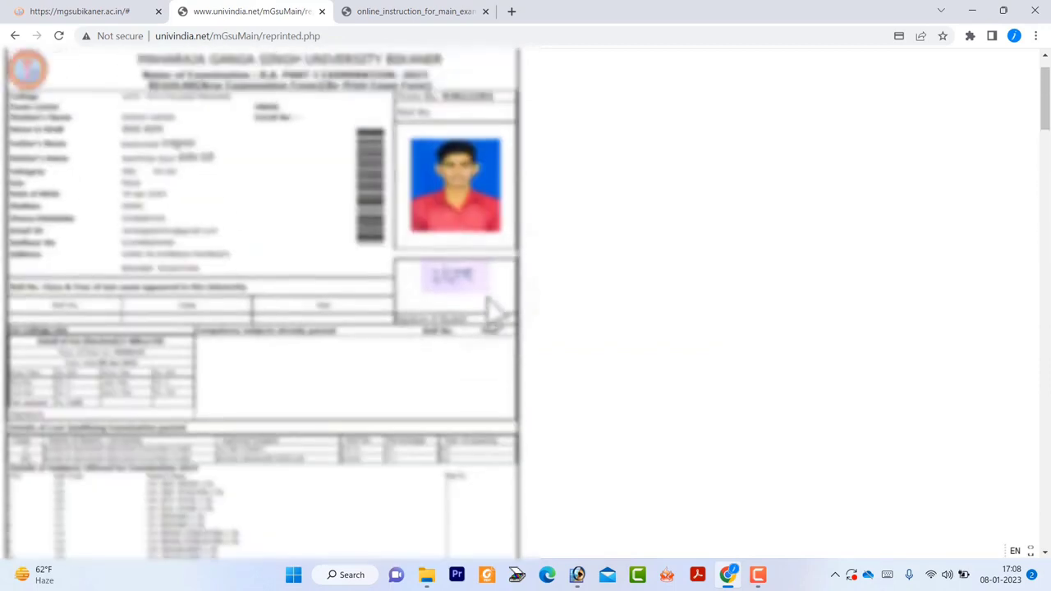
{"action": "left_click_drag", "start_coordinate": [456, 115], "coordinate": [569, 113]}
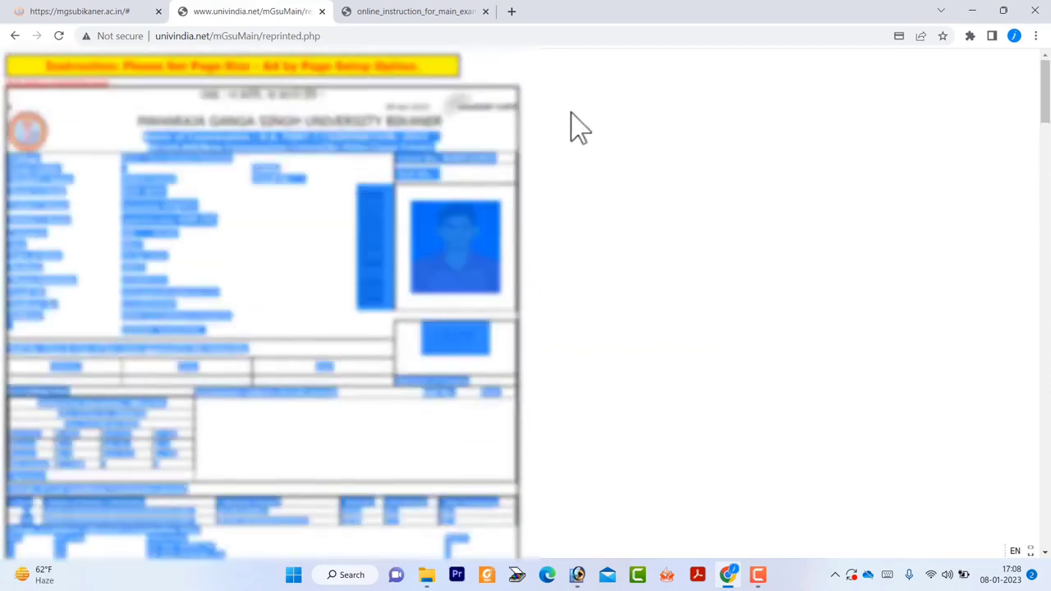
{"action": "left_click", "coordinate": [466, 118]}
Save all pages of the exam form as a portrait PDF on the Desktop under a new file name
{"action": "key", "text": "ctrl+p"}
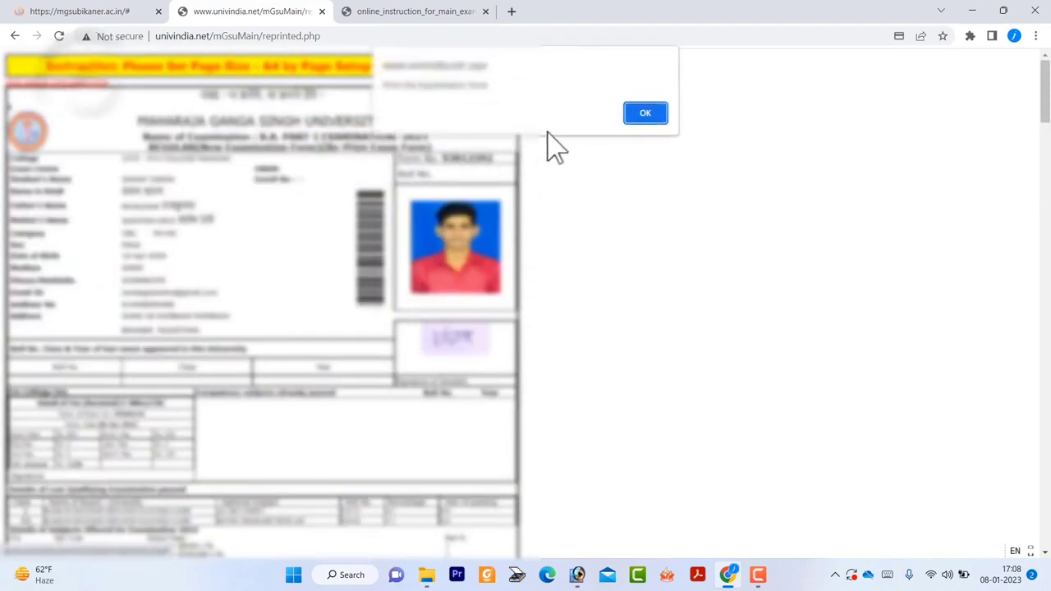
{"action": "left_click", "coordinate": [636, 115]}
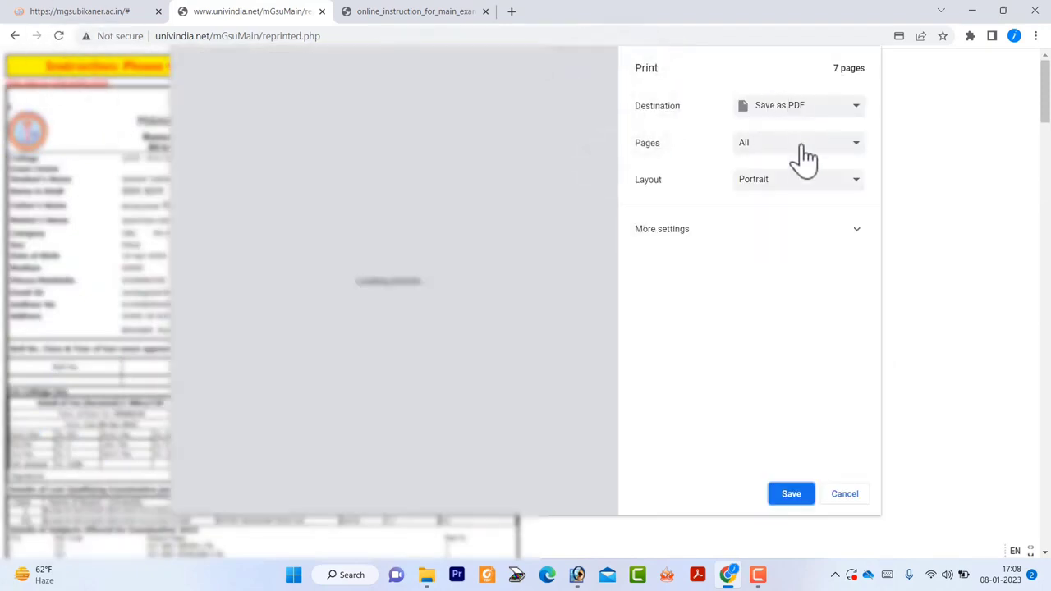
{"action": "left_click", "coordinate": [792, 497]}
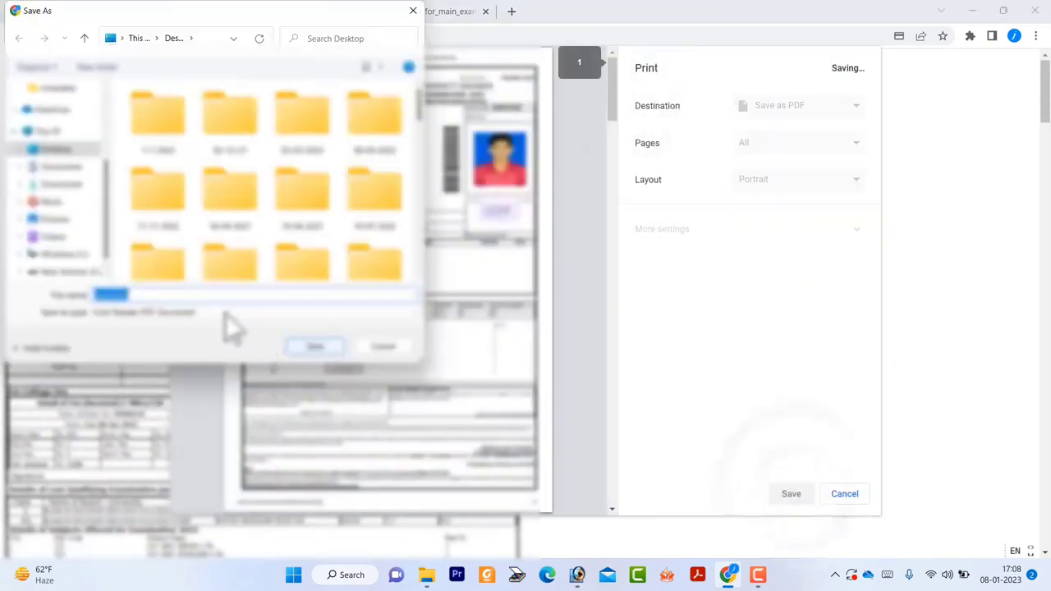
{"action": "left_click", "coordinate": [199, 297]}
{"action": "type", "text": "form"}
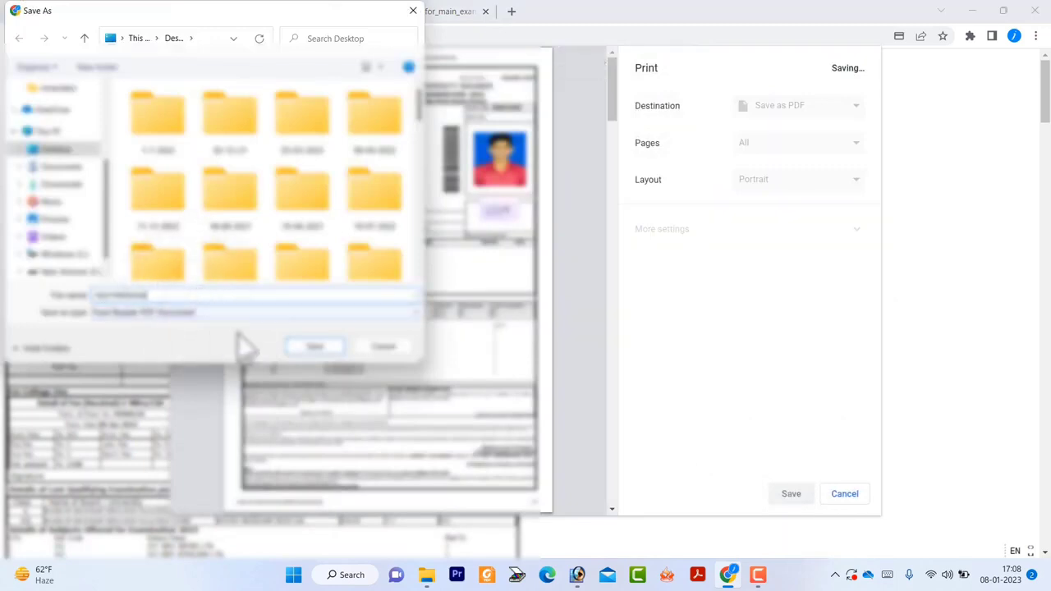
{"action": "left_click", "coordinate": [321, 347]}
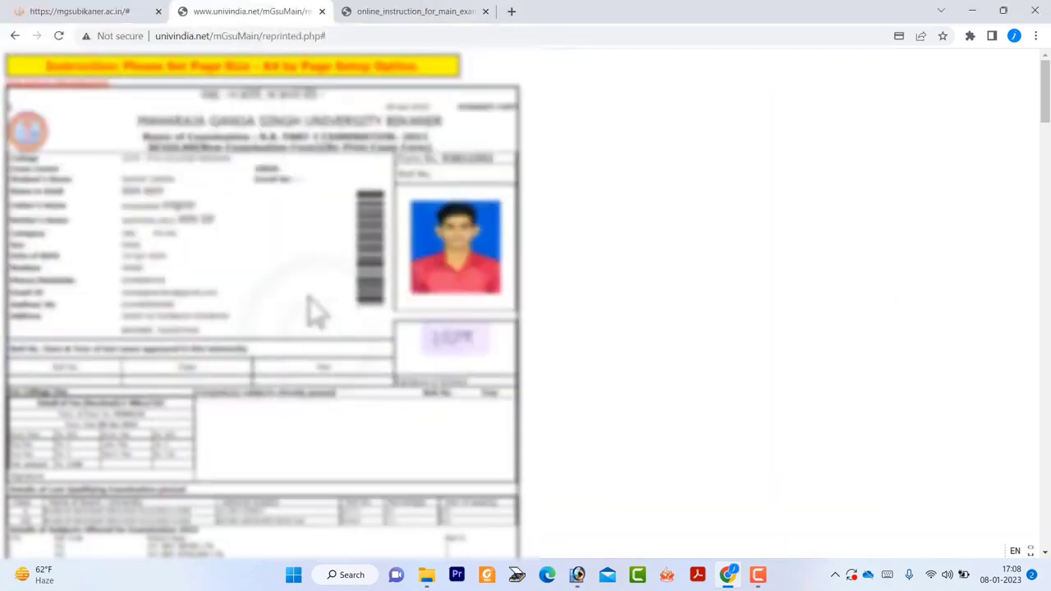
Print all pages of the exam form on the physical printer instead of saving them as a PDF
{"action": "key", "text": "ctrl+p"}
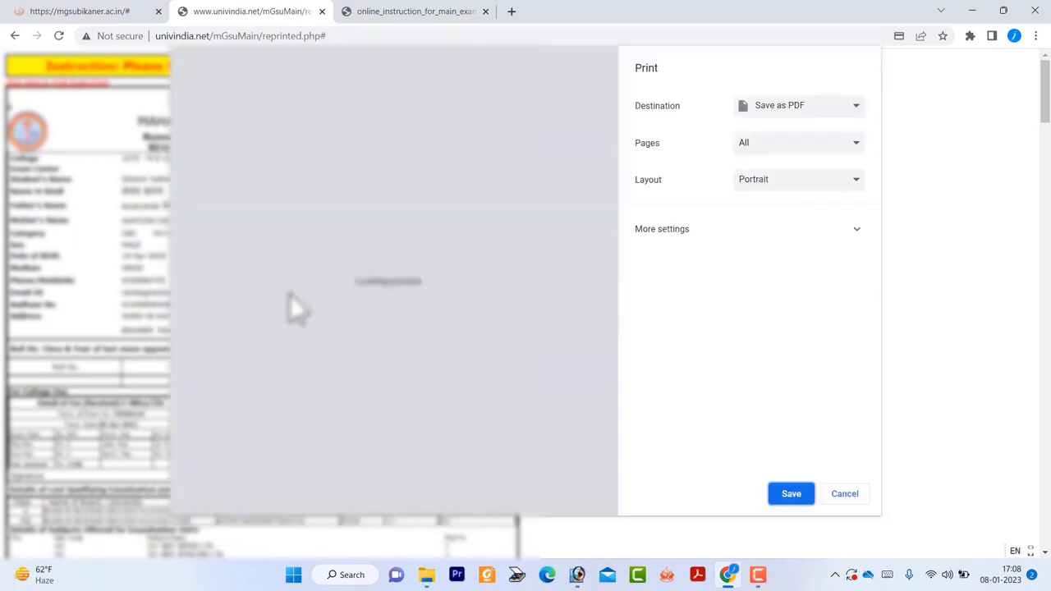
{"action": "left_click", "coordinate": [821, 111]}
{"action": "left_click", "coordinate": [805, 123]}
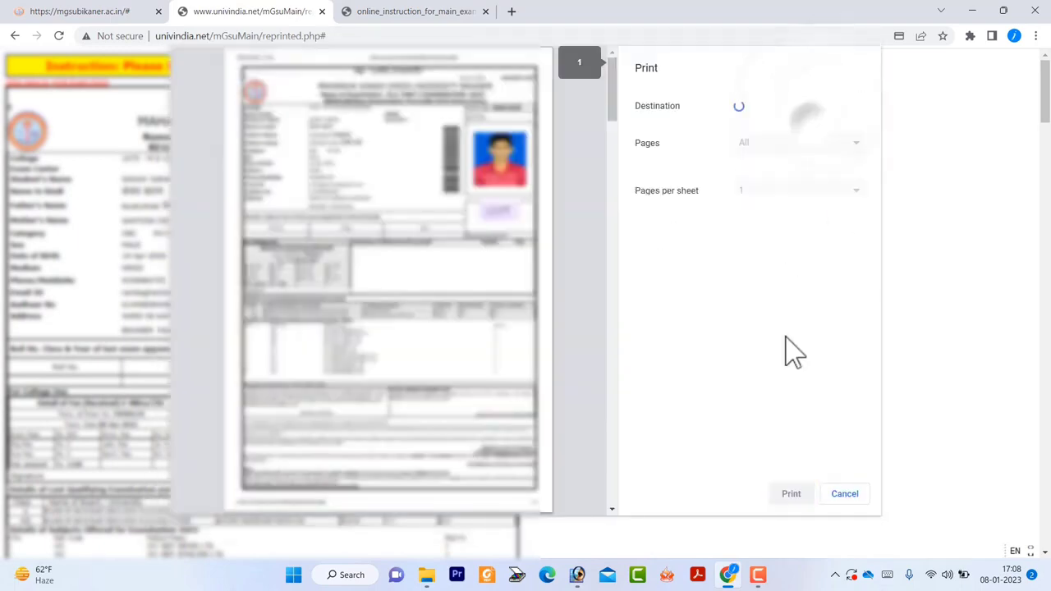
{"action": "left_click", "coordinate": [790, 493]}
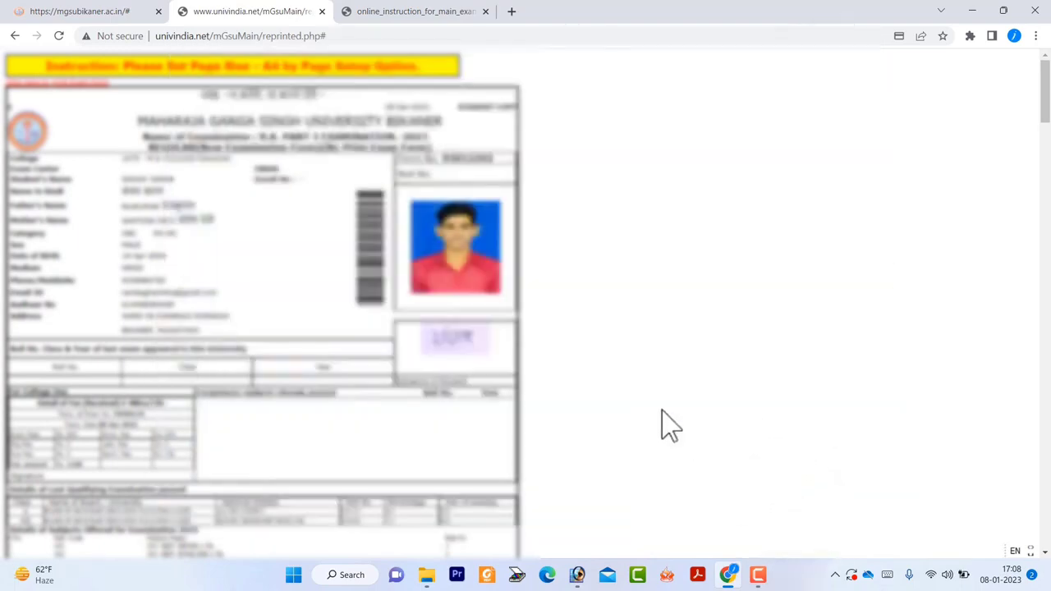
{"action": "scroll", "coordinate": [659, 425], "scroll_direction": "down", "scroll_amount": 10}
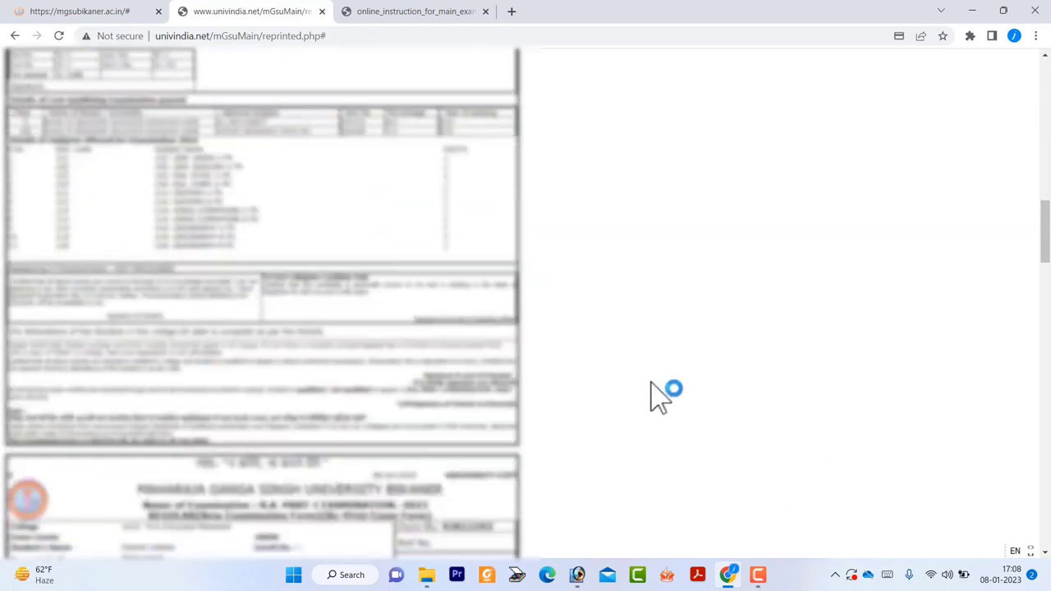